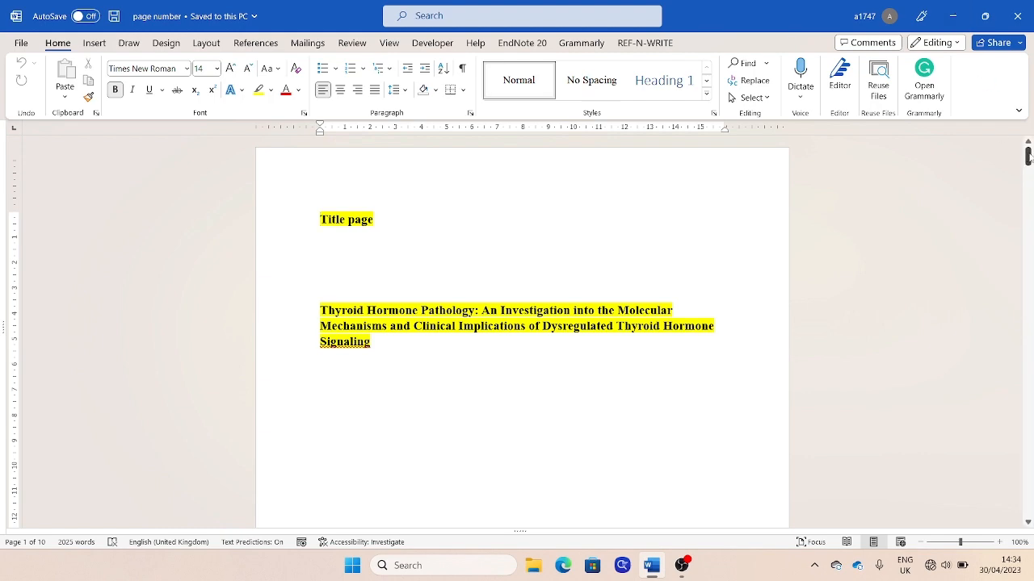
Update the EndNote citations and bibliography in the thesis document
{"action": "left_click_drag", "start_coordinate": [1028, 156], "coordinate": [1027, 199]}
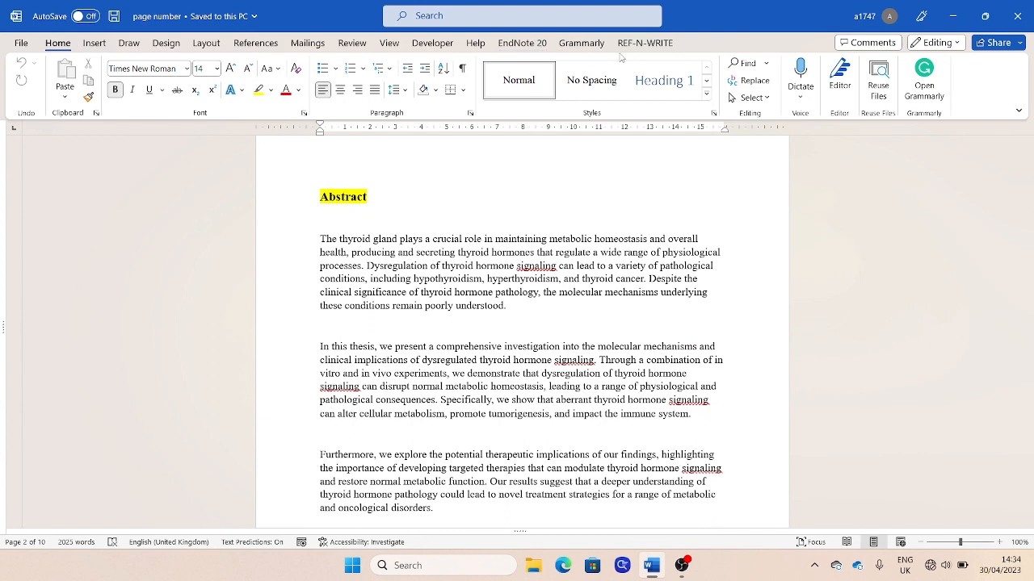
{"action": "left_click", "coordinate": [522, 43]}
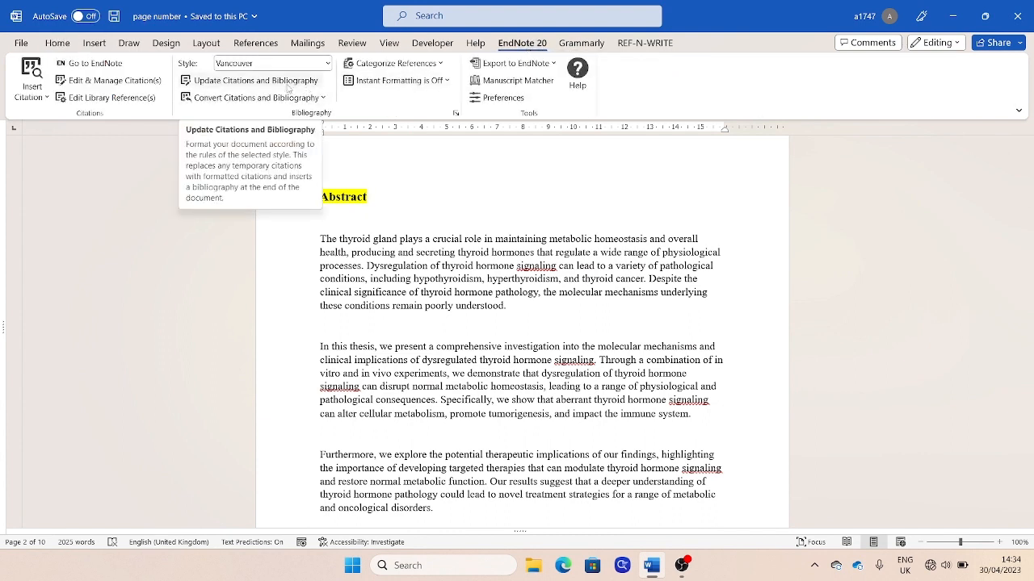
{"action": "left_click", "coordinate": [284, 81]}
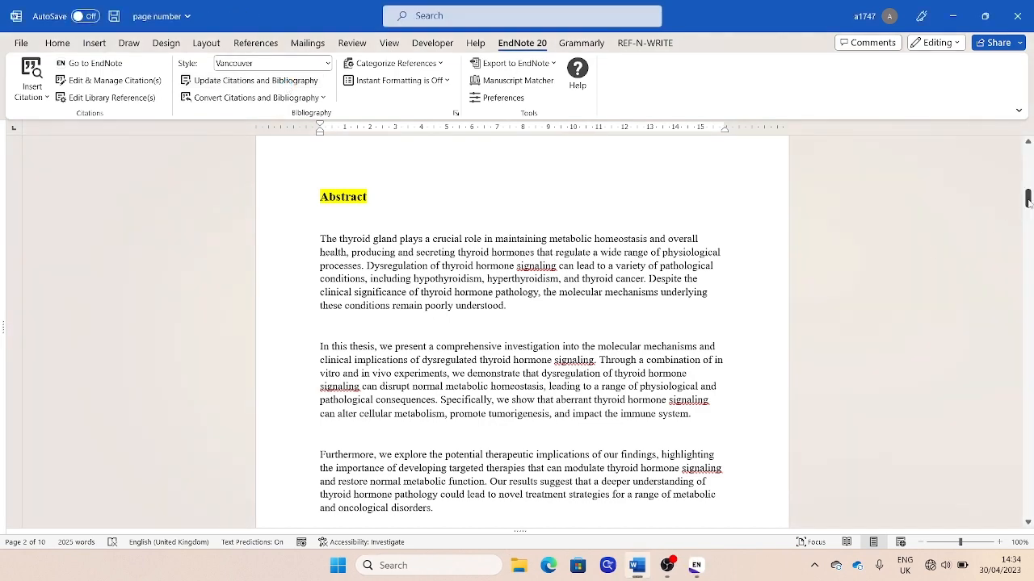
Convert the document's Reference Manager citations to EndNote
{"action": "left_click_drag", "start_coordinate": [1028, 202], "coordinate": [1028, 220]}
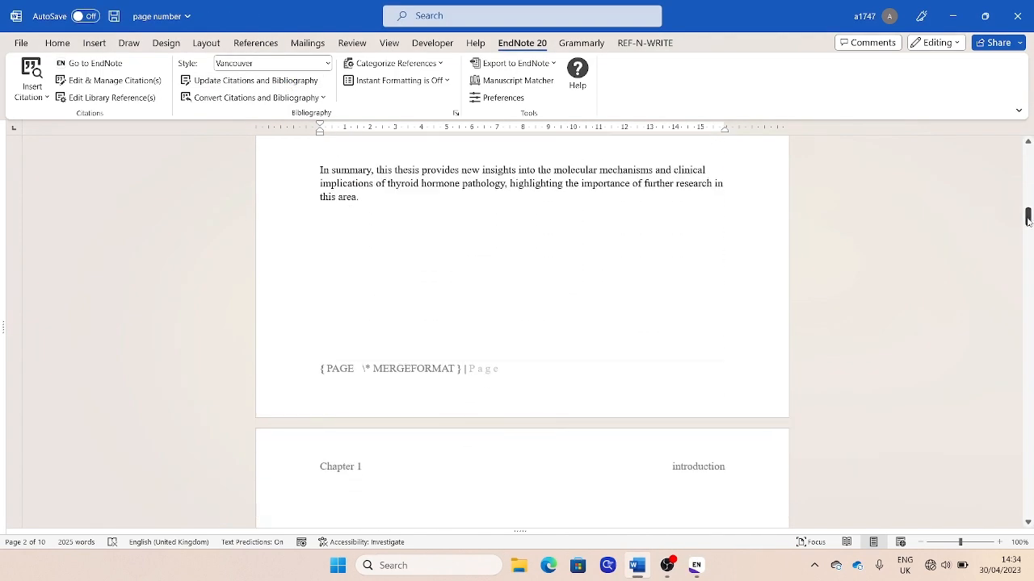
{"action": "left_click", "coordinate": [327, 98]}
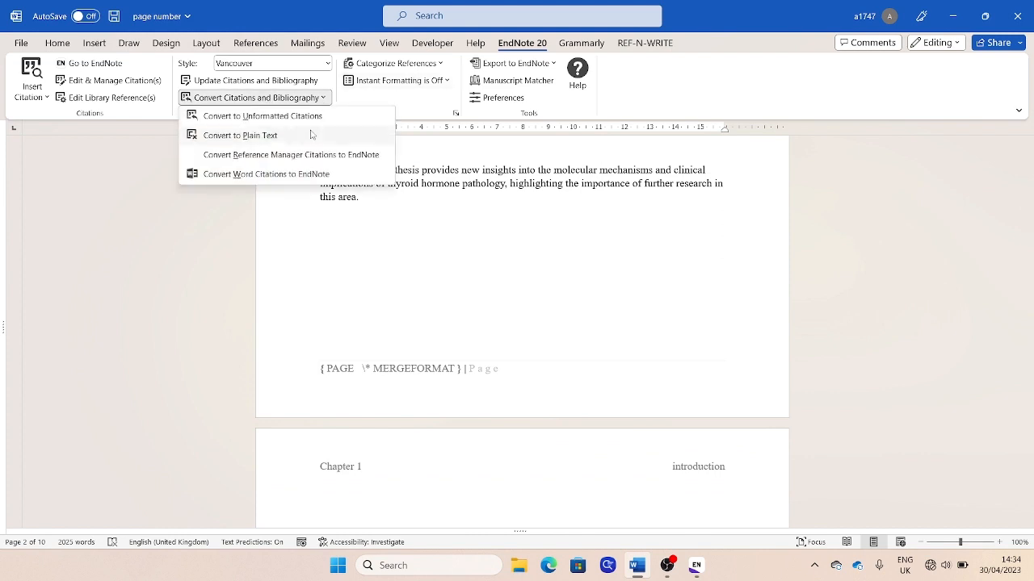
{"action": "left_click", "coordinate": [305, 156]}
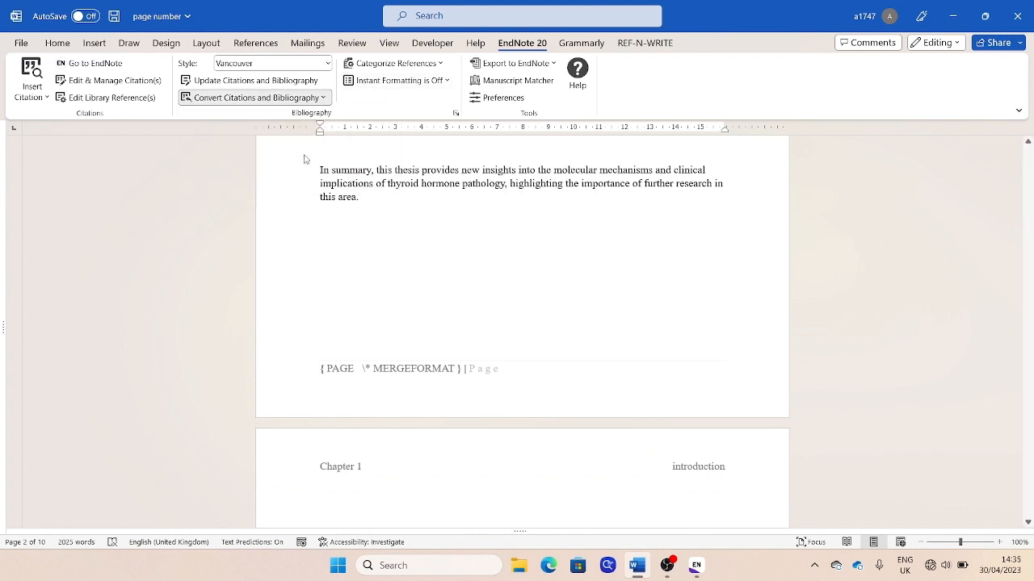
{"action": "left_click", "coordinate": [510, 390]}
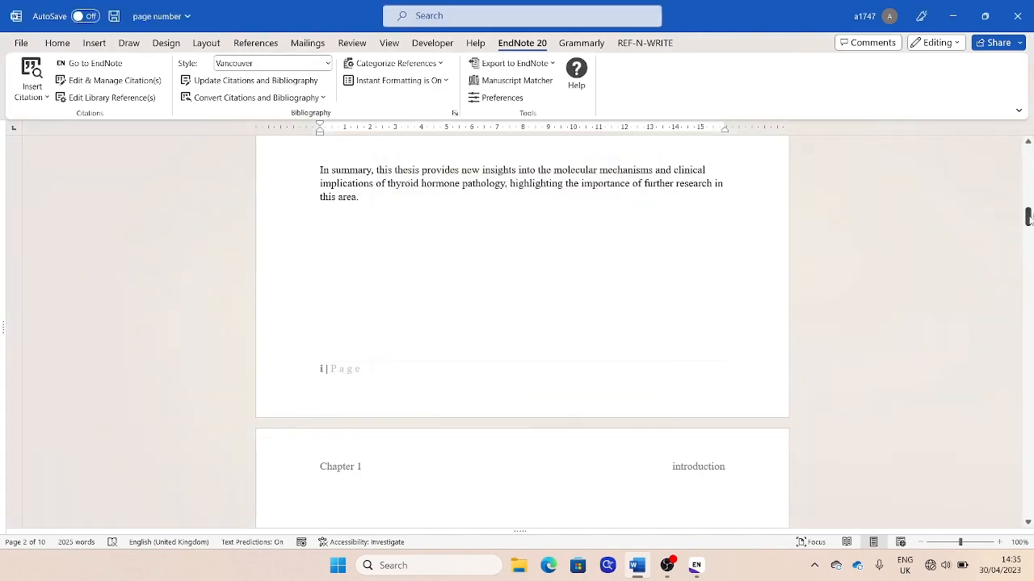
With the Abstract heading selected, modify the Heading 1 style to use the Automatic font colour
{"action": "left_click_drag", "start_coordinate": [1028, 217], "coordinate": [1020, 197]}
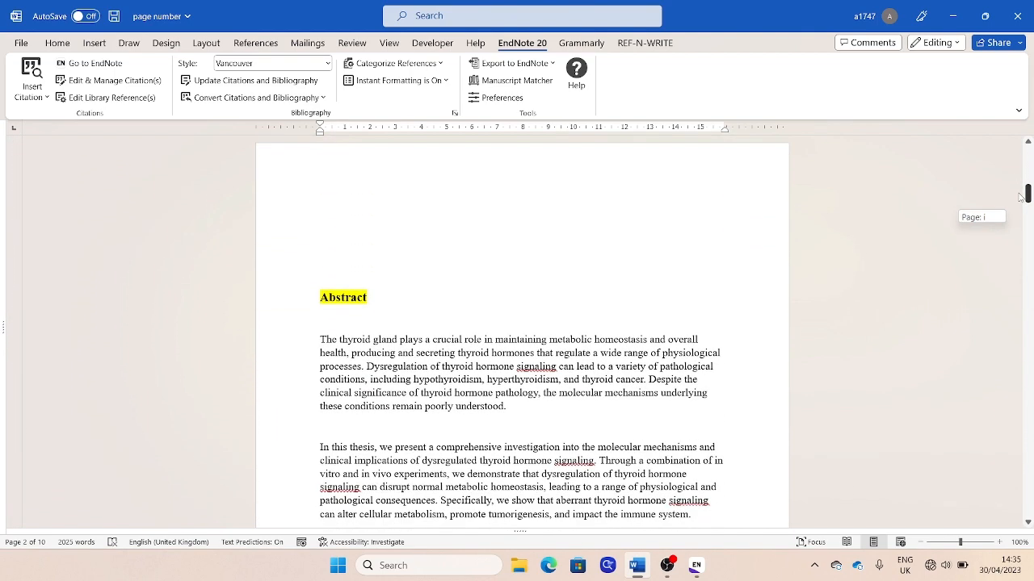
{"action": "left_click_drag", "start_coordinate": [1020, 196], "coordinate": [1019, 193]}
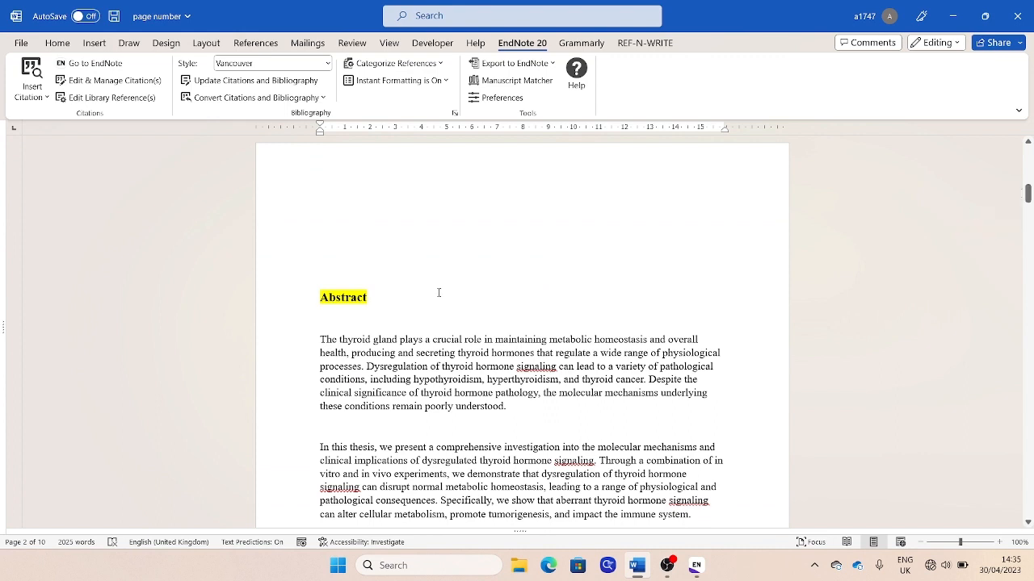
{"action": "left_click_drag", "start_coordinate": [379, 300], "coordinate": [319, 299]}
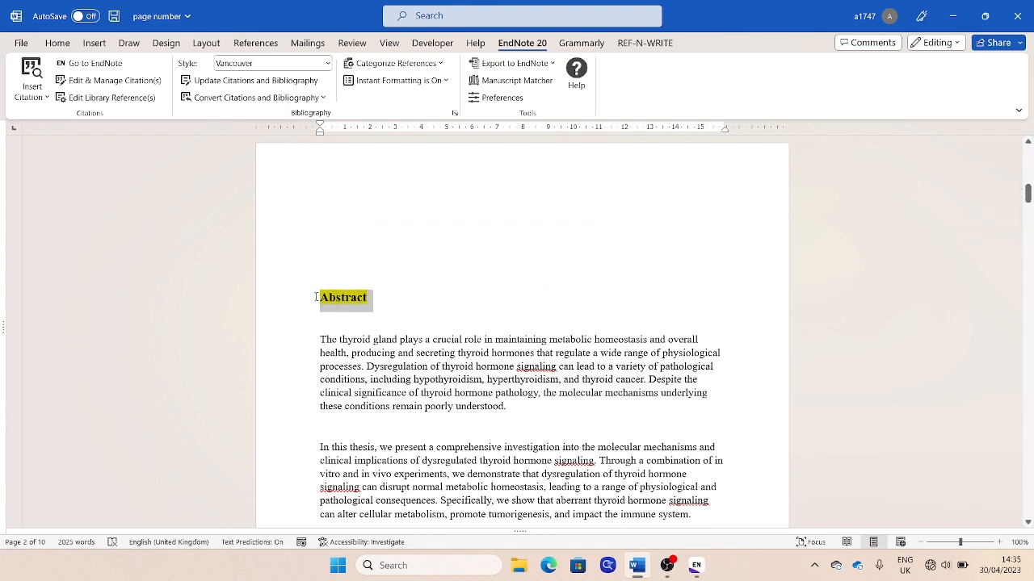
{"action": "left_click", "coordinate": [65, 46]}
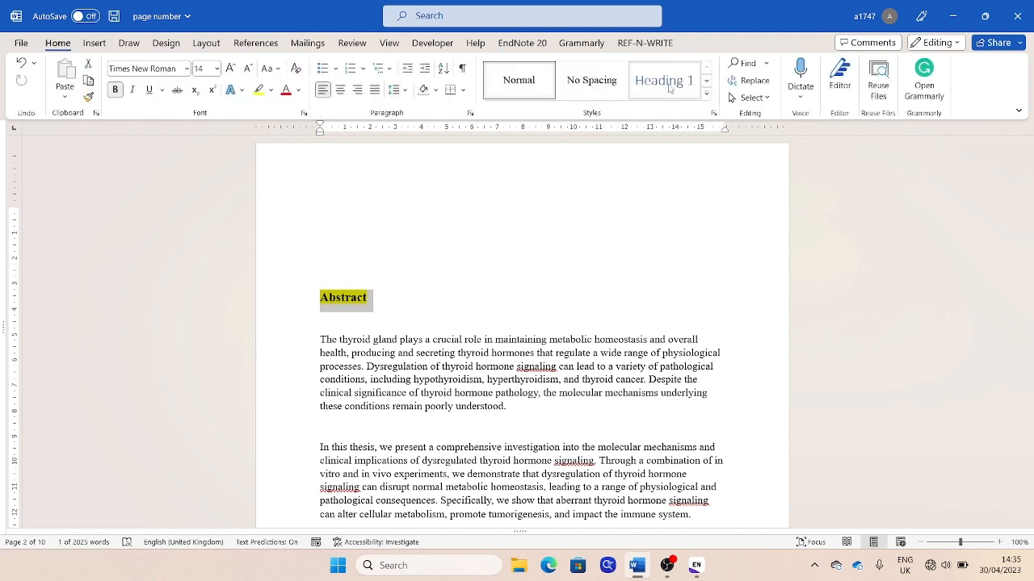
{"action": "left_click", "coordinate": [706, 96]}
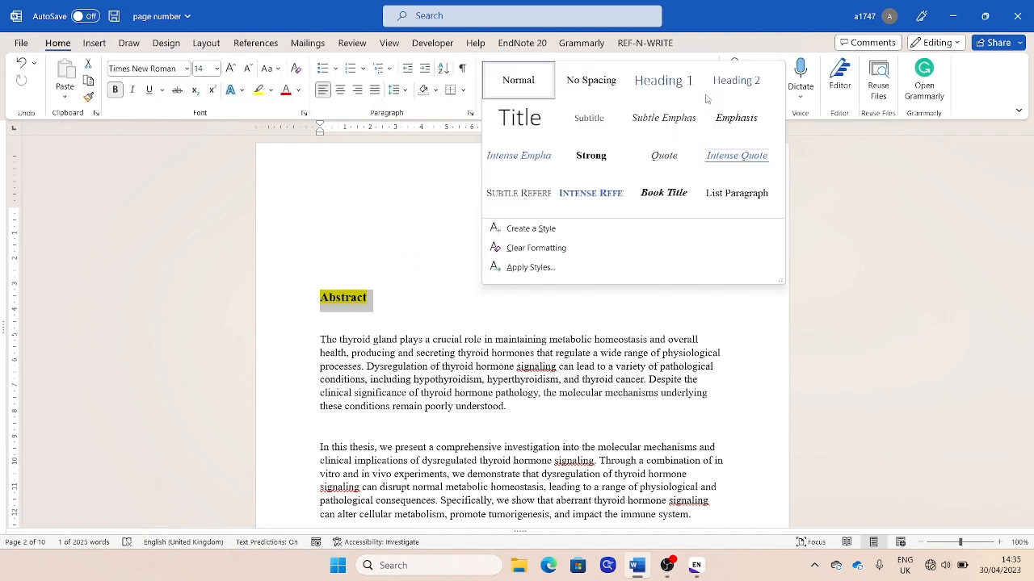
{"action": "right_click", "coordinate": [653, 87]}
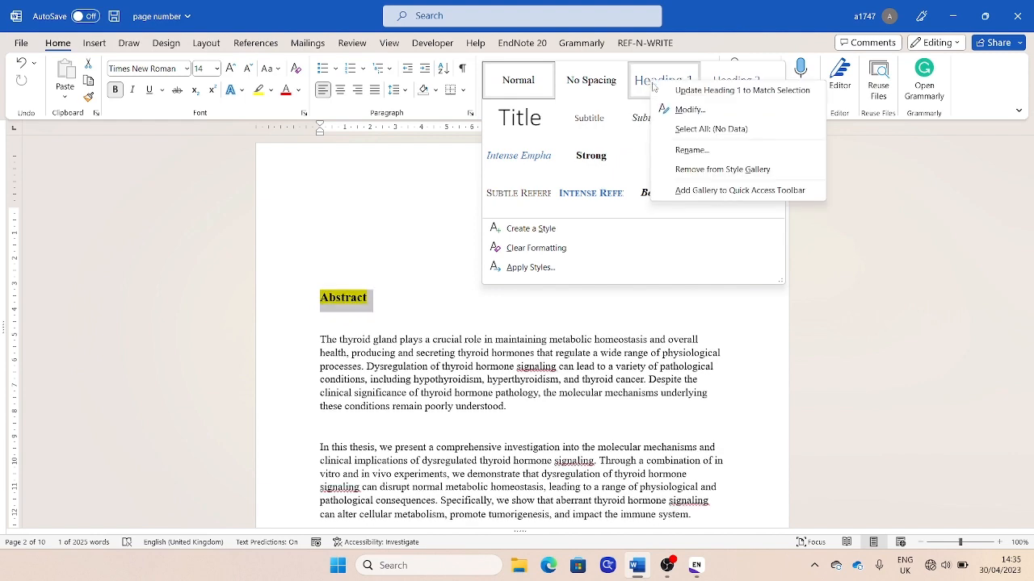
{"action": "left_click", "coordinate": [690, 110]}
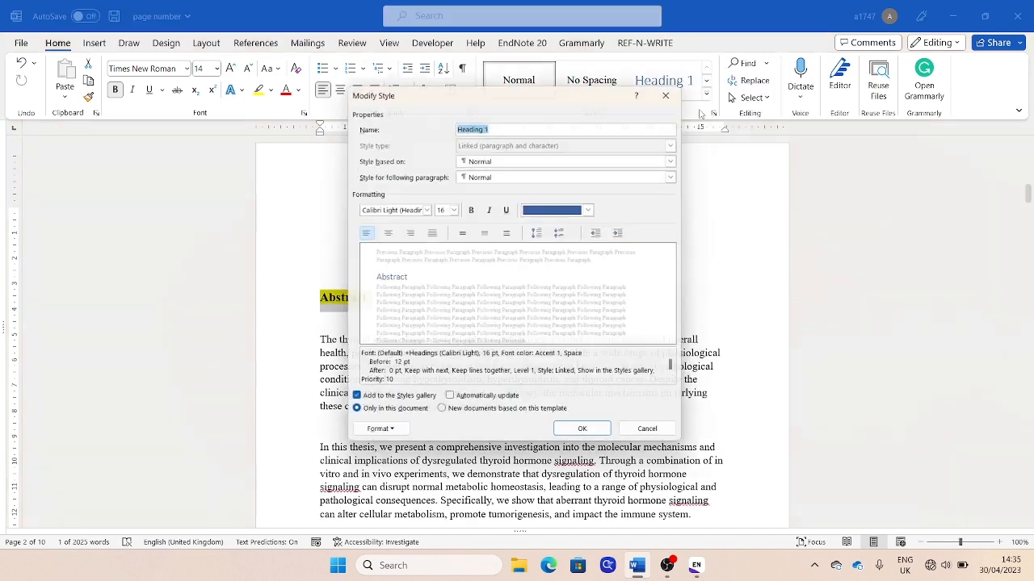
{"action": "left_click", "coordinate": [598, 210]}
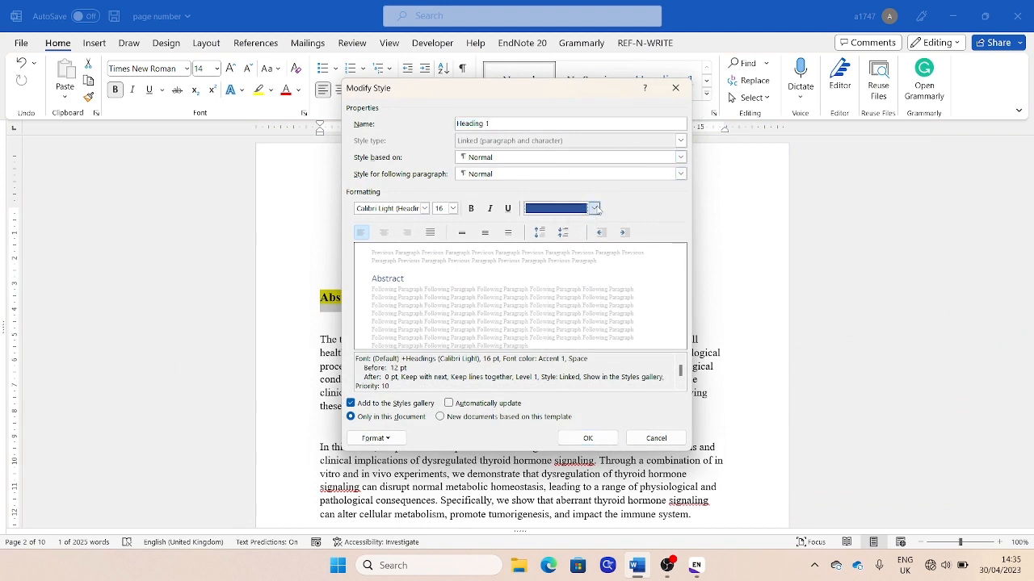
{"action": "key", "text": "Escape"}
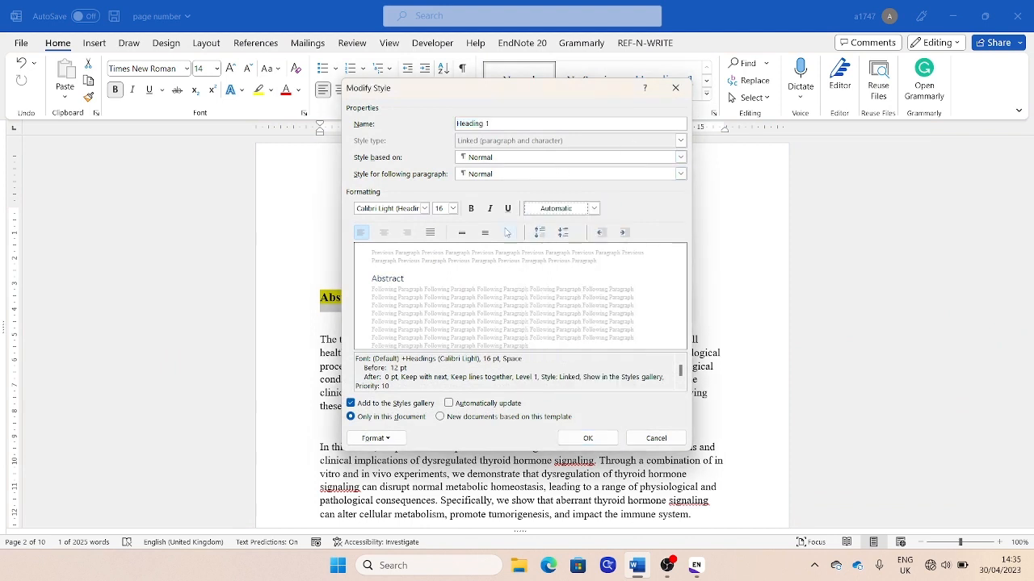
Set the Heading 1 style's font to Times New Roman, 14 pt, bold, and save the style changes
{"action": "left_click", "coordinate": [424, 209]}
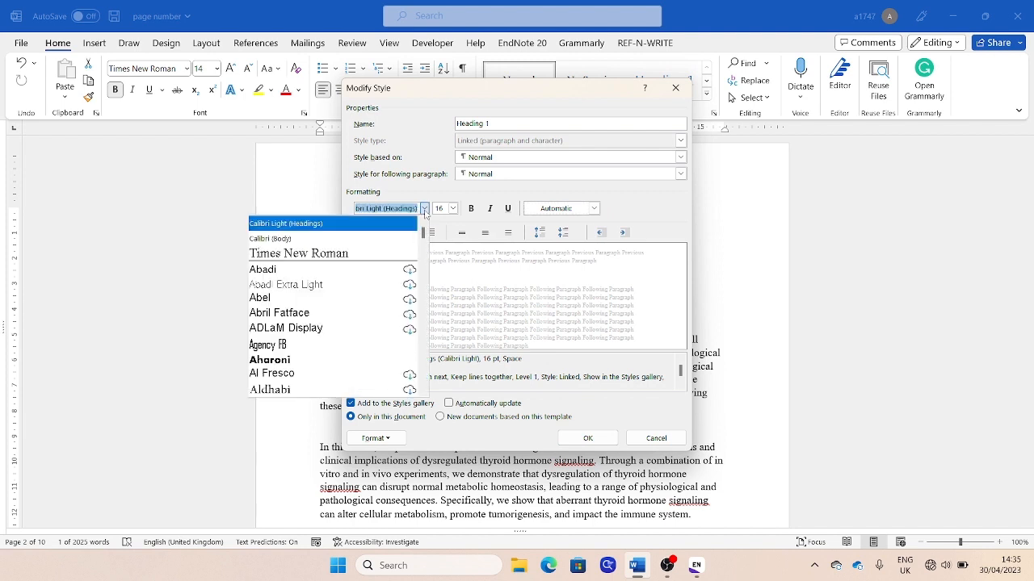
{"action": "left_click", "coordinate": [364, 256]}
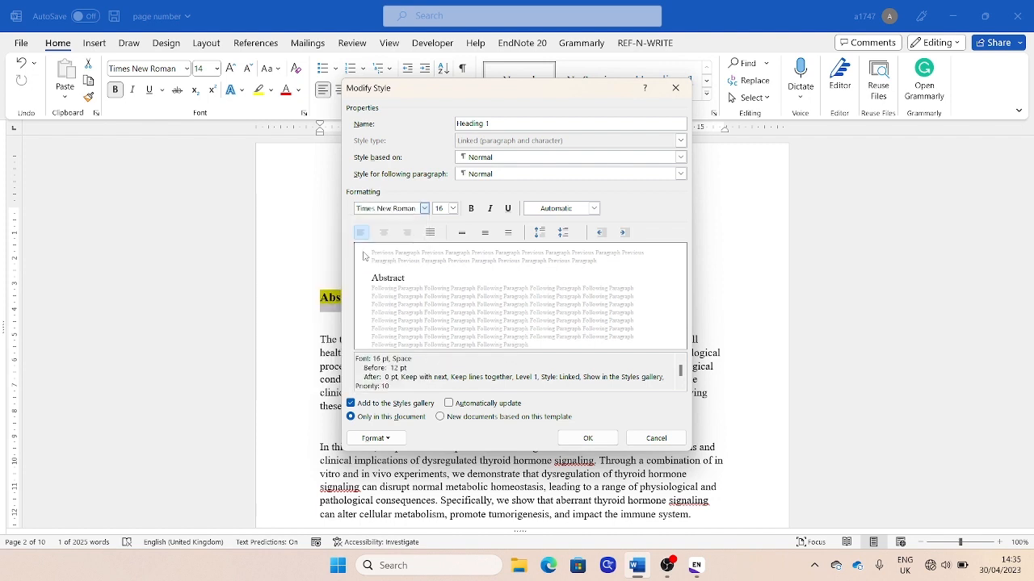
{"action": "left_click", "coordinate": [452, 208]}
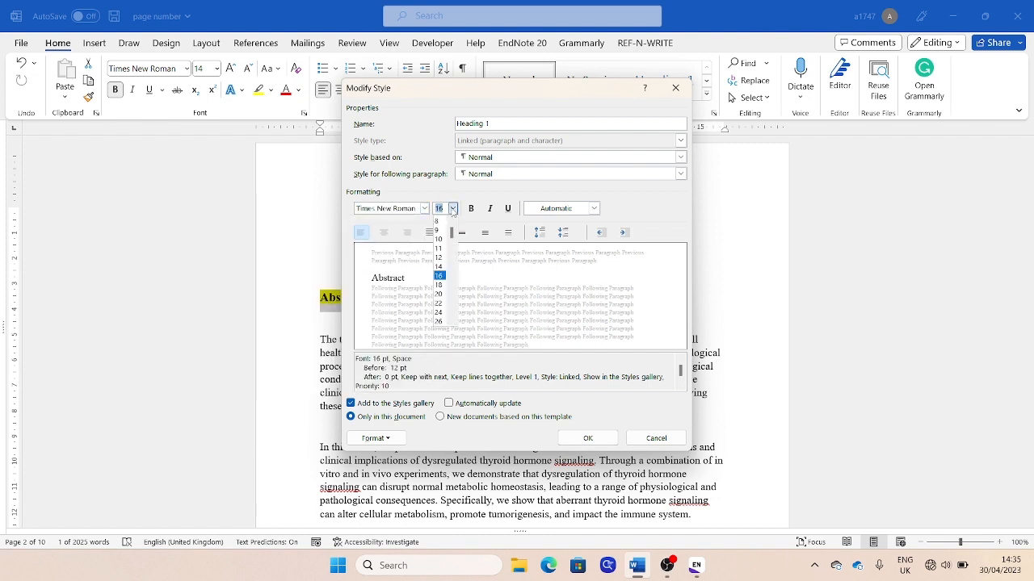
{"action": "left_click", "coordinate": [440, 266]}
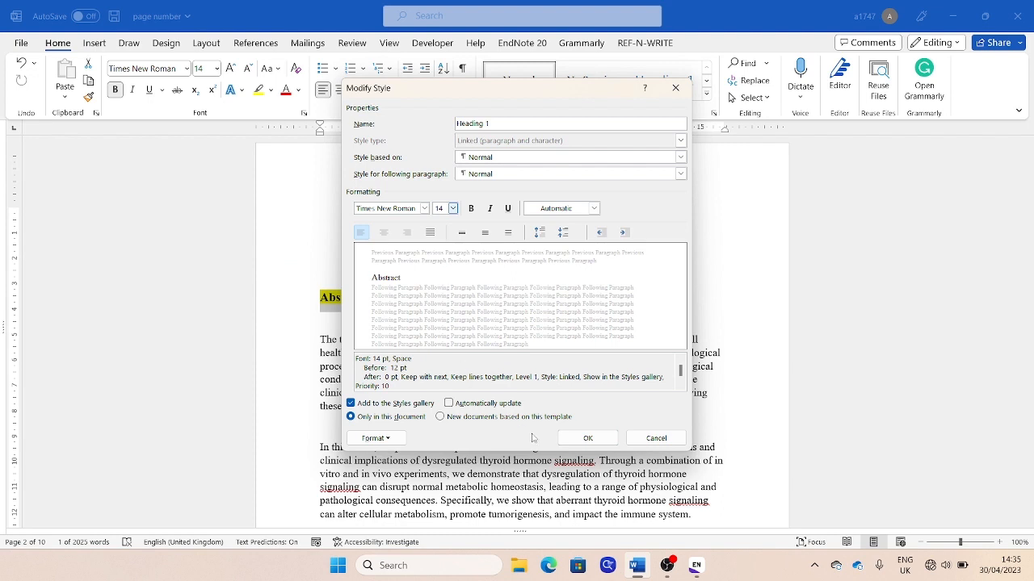
{"action": "left_click", "coordinate": [471, 209]}
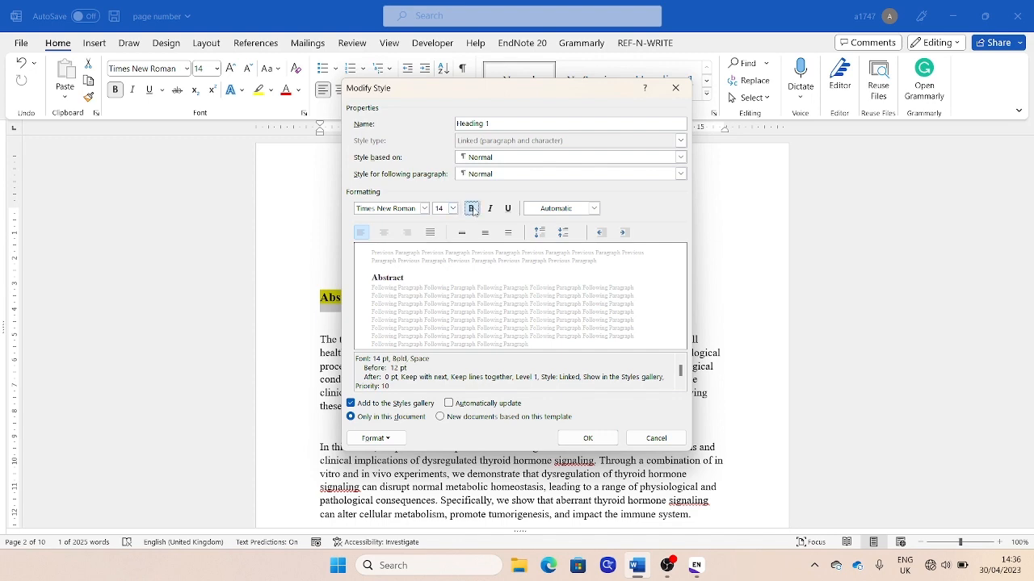
{"action": "left_click", "coordinate": [587, 439]}
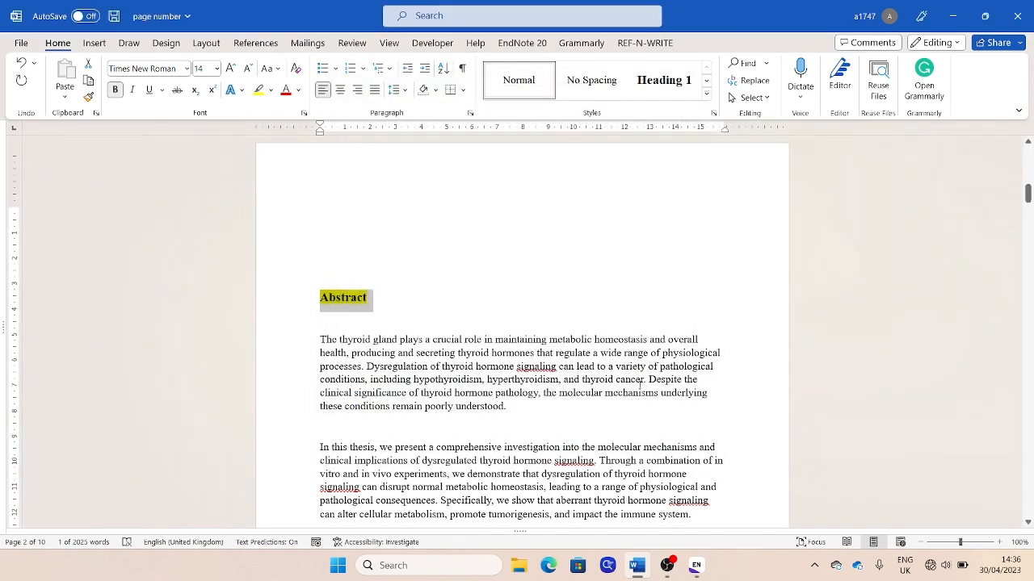
Apply the Heading 1 style to the Abstract heading, including the empty line above it
{"action": "left_click", "coordinate": [384, 300]}
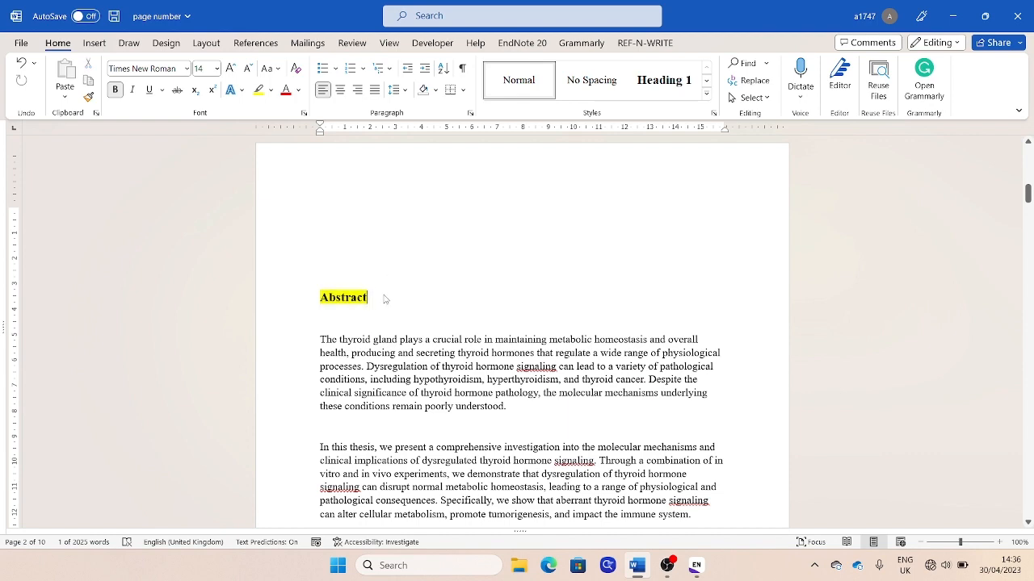
{"action": "left_click_drag", "start_coordinate": [385, 300], "coordinate": [307, 290]}
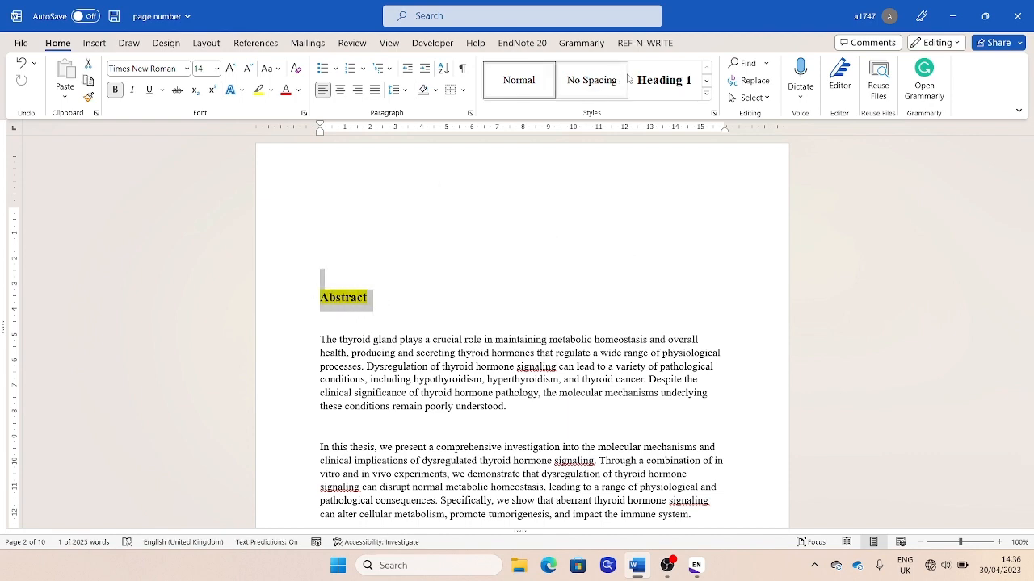
{"action": "left_click", "coordinate": [659, 87]}
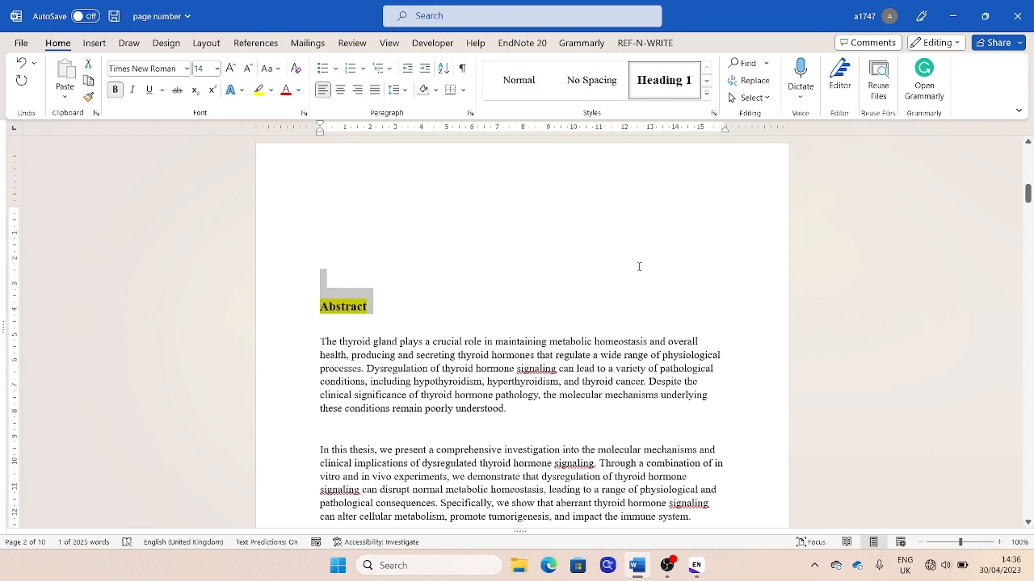
Apply the Heading 1 style to the "Introduction of the thesis" and "Introduction" headings in Chapter 1
{"action": "left_click_drag", "start_coordinate": [1029, 196], "coordinate": [1029, 232]}
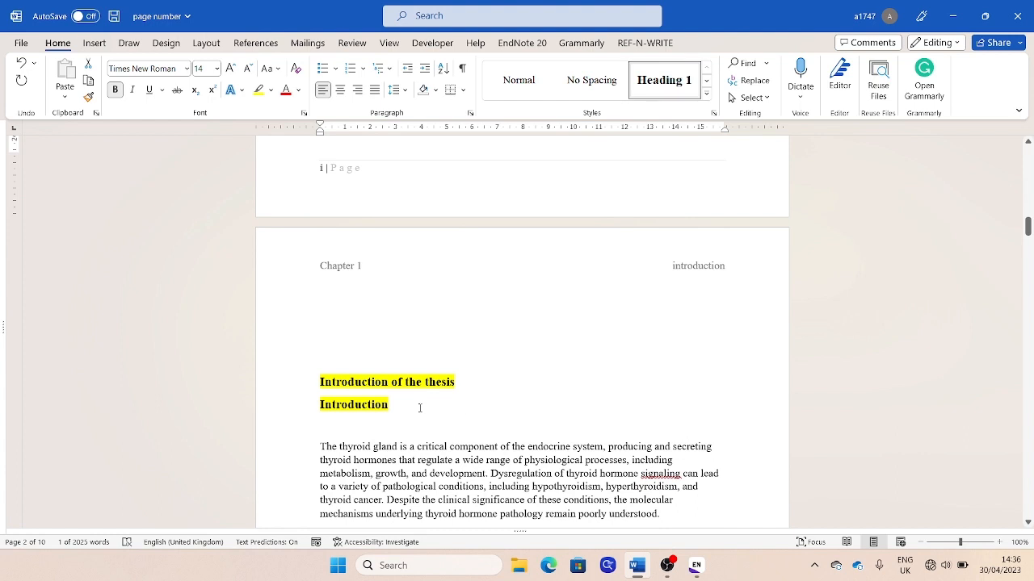
{"action": "left_click_drag", "start_coordinate": [400, 404], "coordinate": [322, 364]}
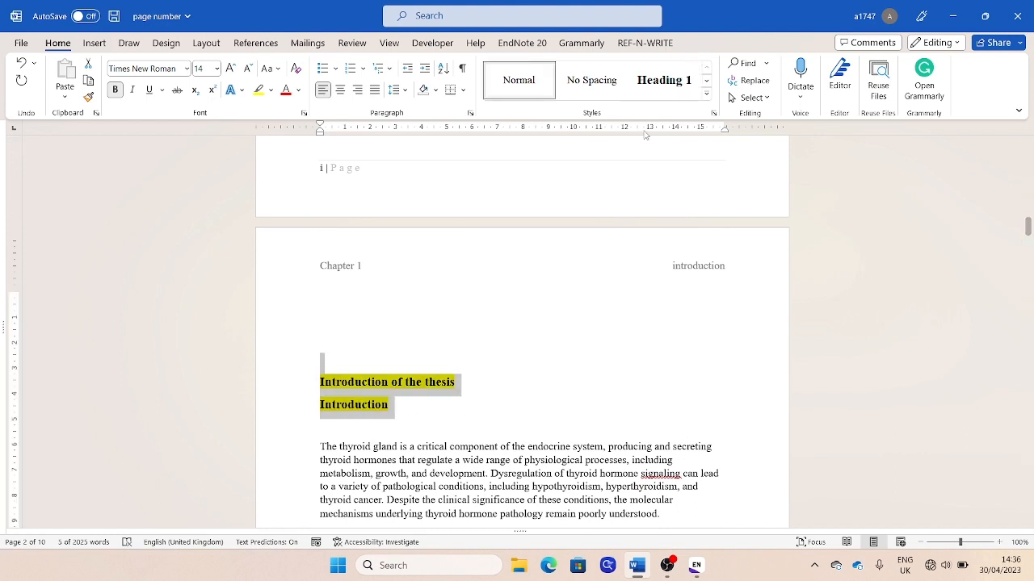
{"action": "left_click", "coordinate": [665, 90]}
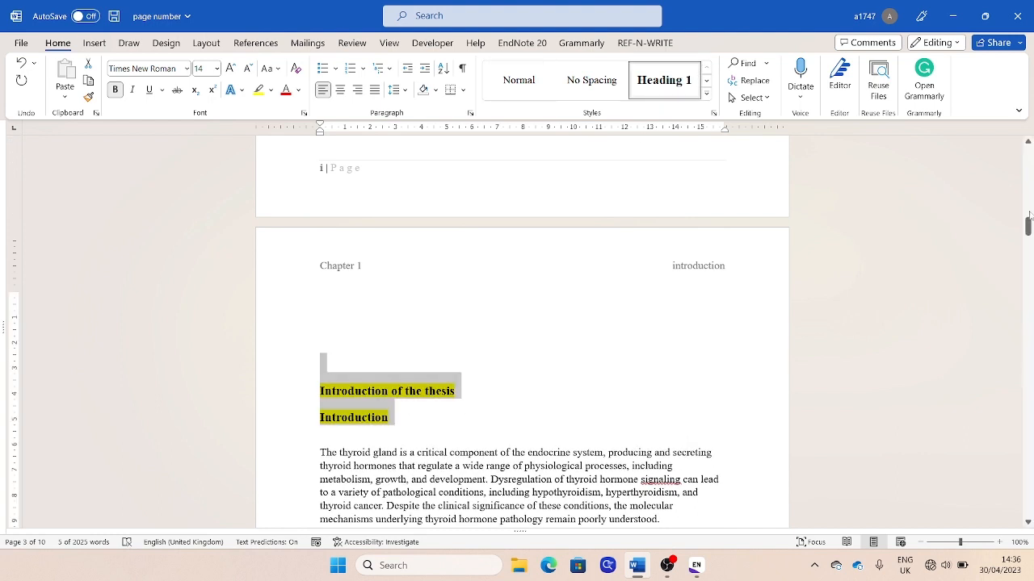
Apply the Heading 1 style to the "Method and Materials" heading in Chapter 2
{"action": "left_click_drag", "start_coordinate": [1029, 226], "coordinate": [1028, 300]}
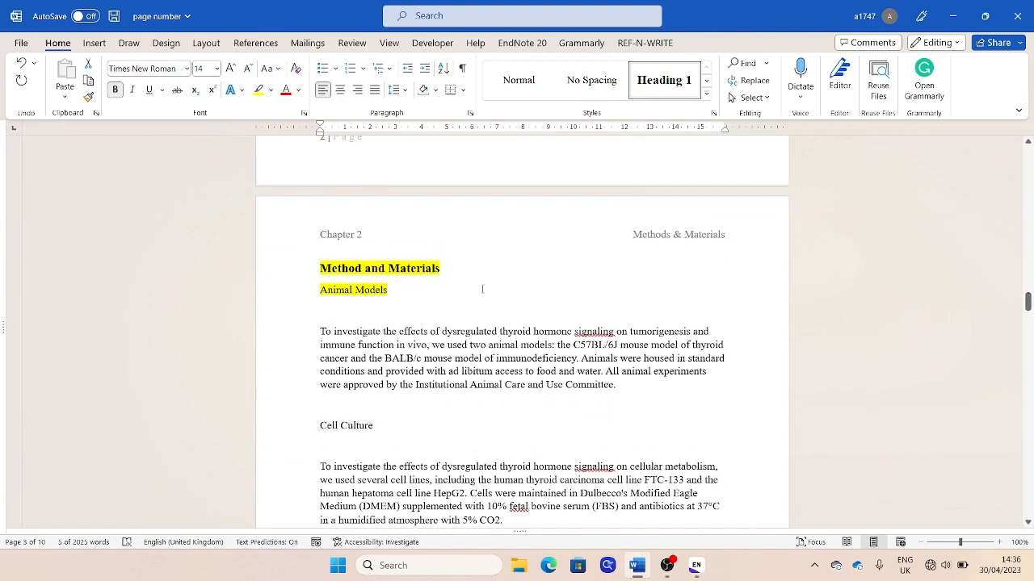
{"action": "left_click_drag", "start_coordinate": [444, 268], "coordinate": [320, 269]}
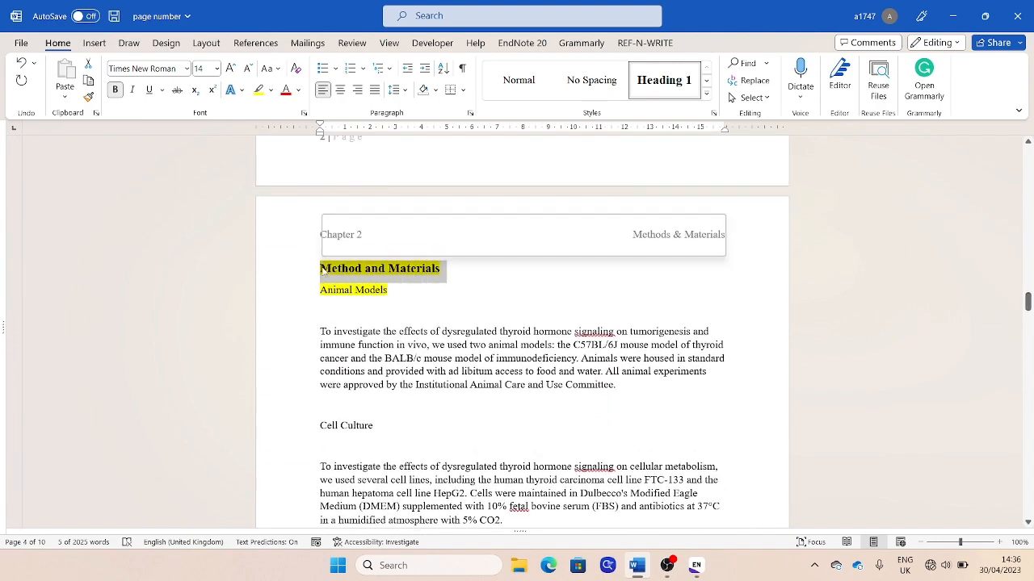
{"action": "left_click", "coordinate": [654, 90]}
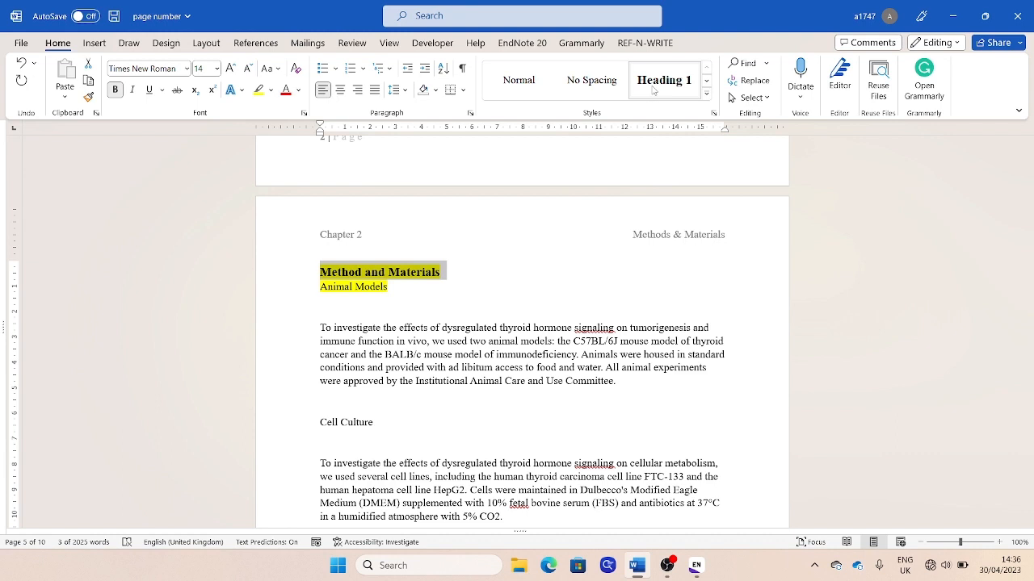
Set the Heading 2 style's font to Times New Roman, 12 pt, bold, with automatic colour, and save the style changes
{"action": "left_click", "coordinate": [708, 97]}
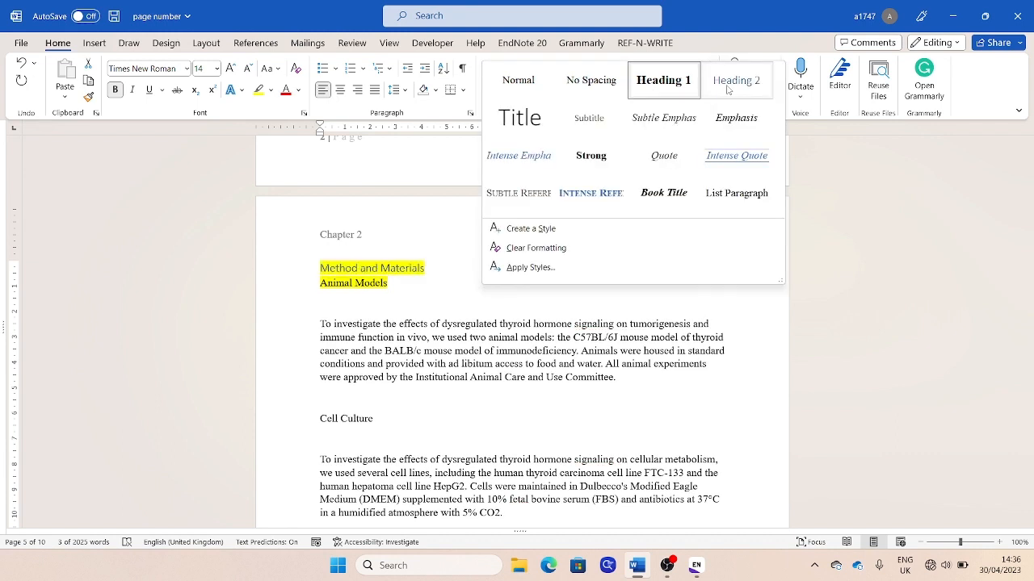
{"action": "right_click", "coordinate": [727, 89]}
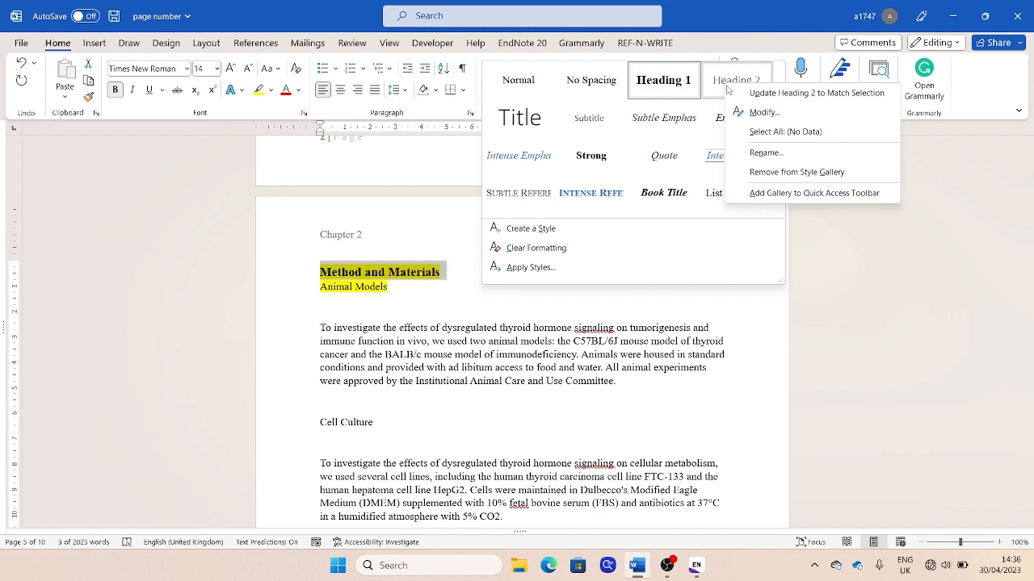
{"action": "left_click", "coordinate": [760, 112]}
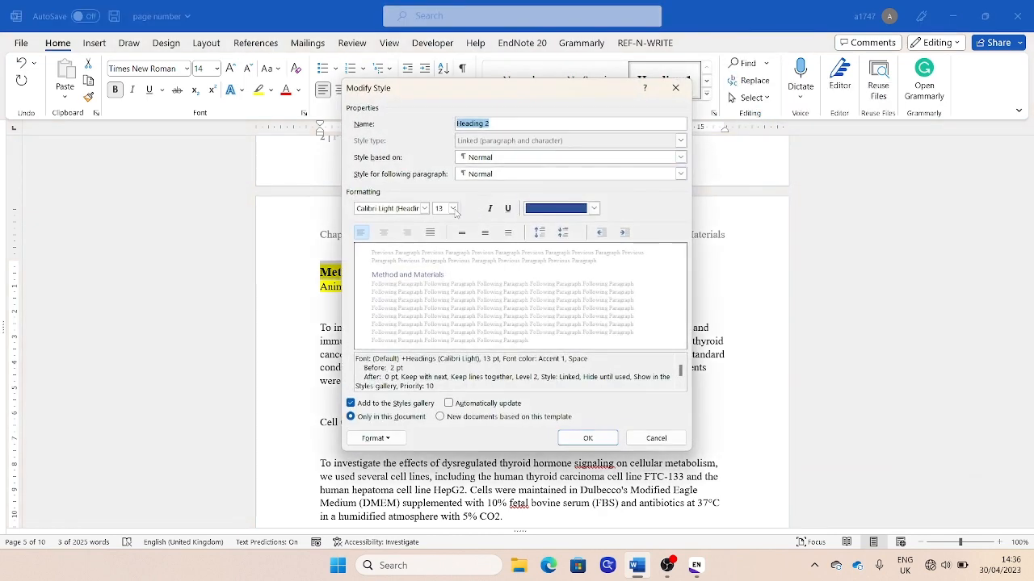
{"action": "left_click", "coordinate": [424, 208]}
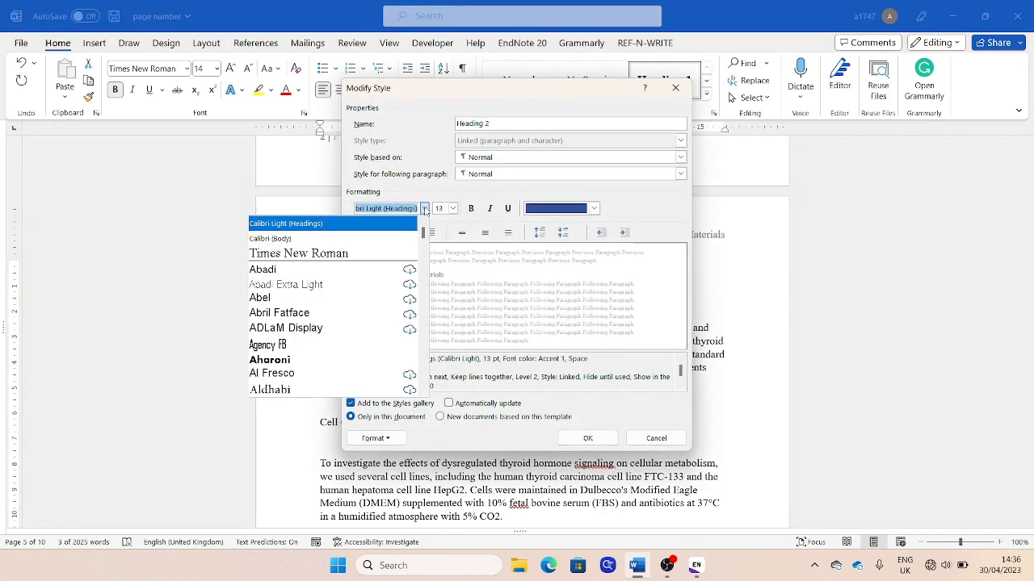
{"action": "left_click", "coordinate": [371, 252]}
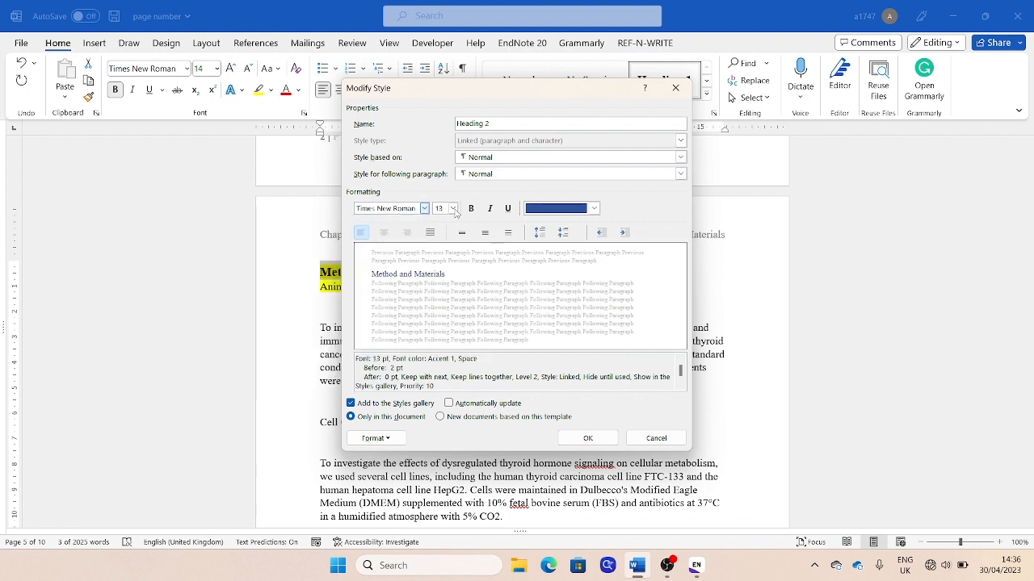
{"action": "left_click", "coordinate": [453, 208]}
{"action": "left_click", "coordinate": [440, 261]}
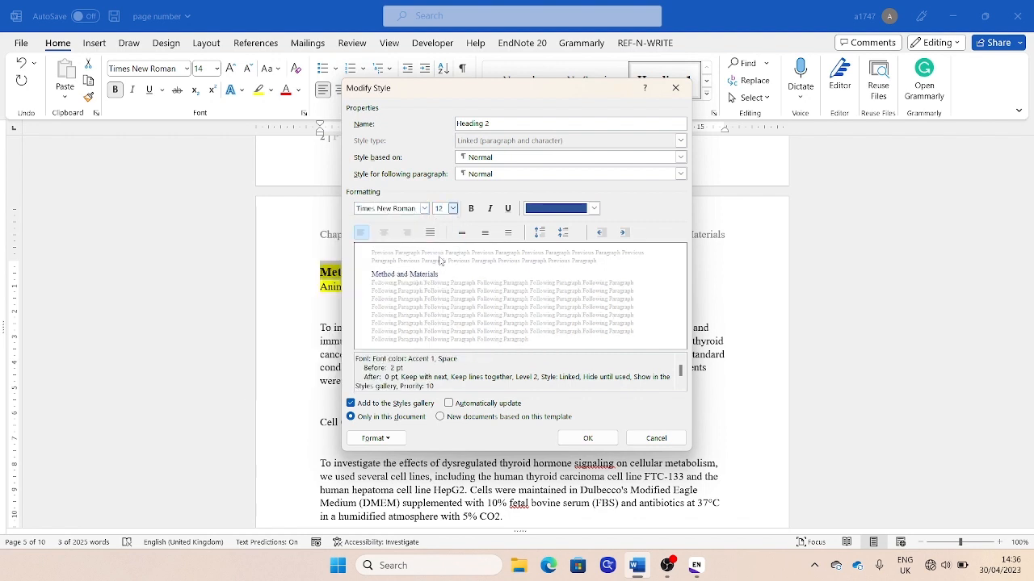
{"action": "left_click", "coordinate": [471, 209]}
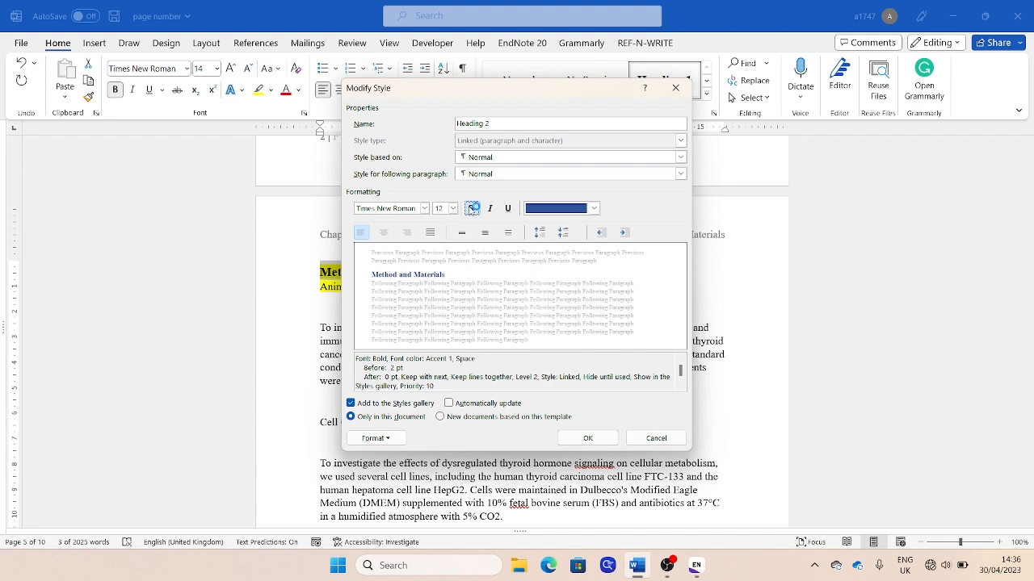
{"action": "left_click", "coordinate": [594, 208]}
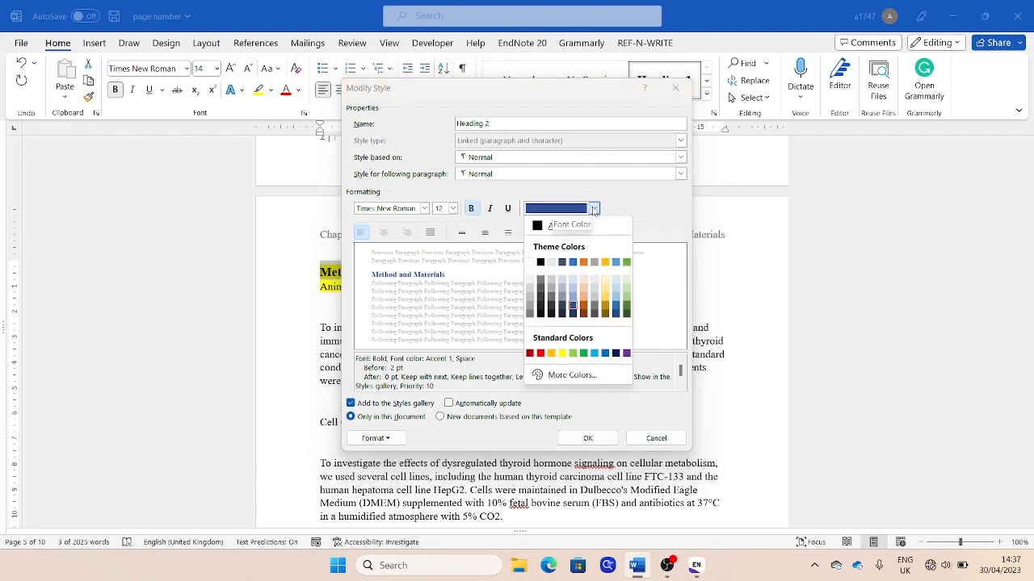
{"action": "left_click", "coordinate": [535, 228]}
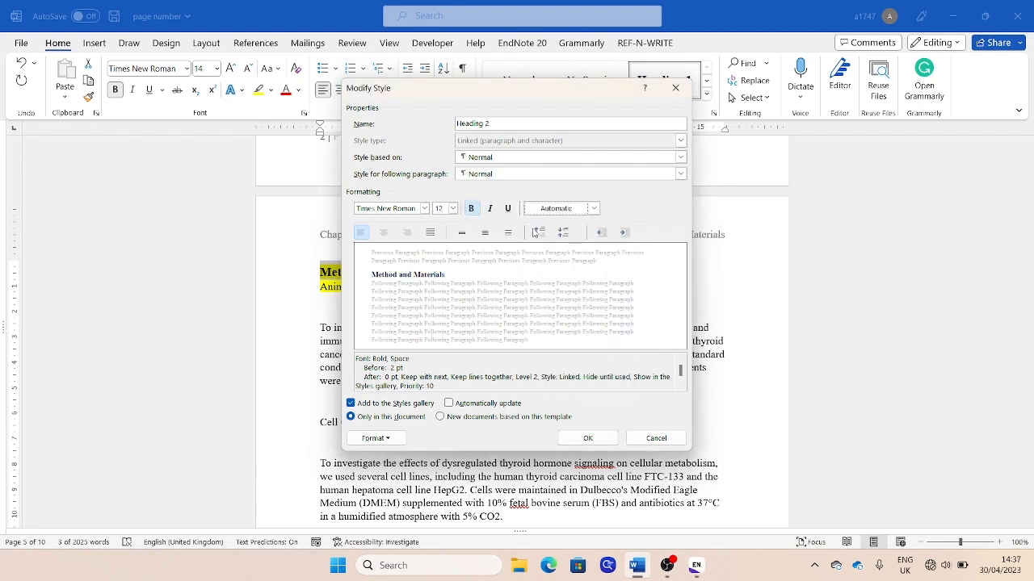
{"action": "left_click", "coordinate": [578, 440]}
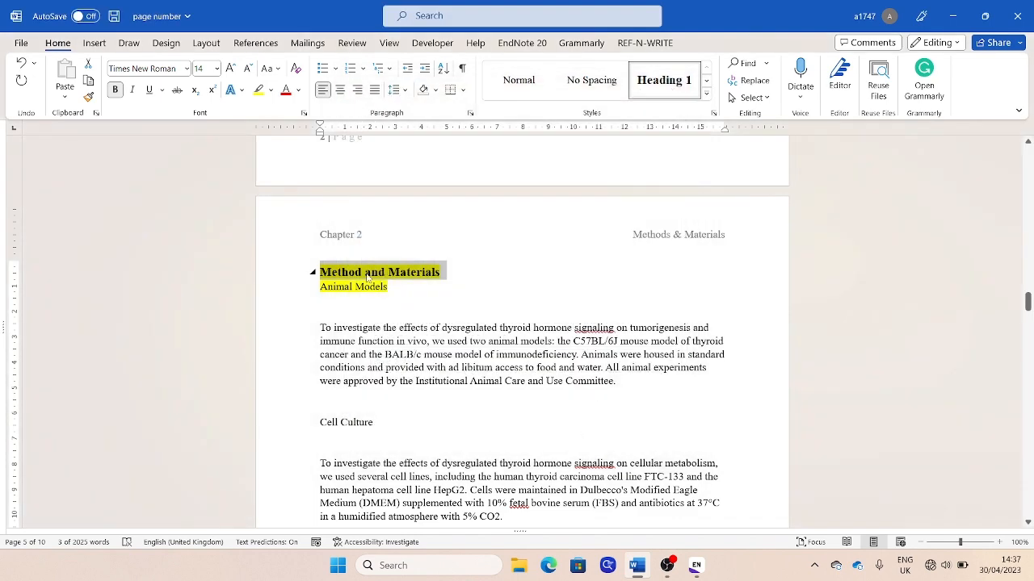
Apply the Heading 2 style to the "Animal Models" and "Cell Culture" subheadings in Chapter 2
{"action": "left_click", "coordinate": [391, 287]}
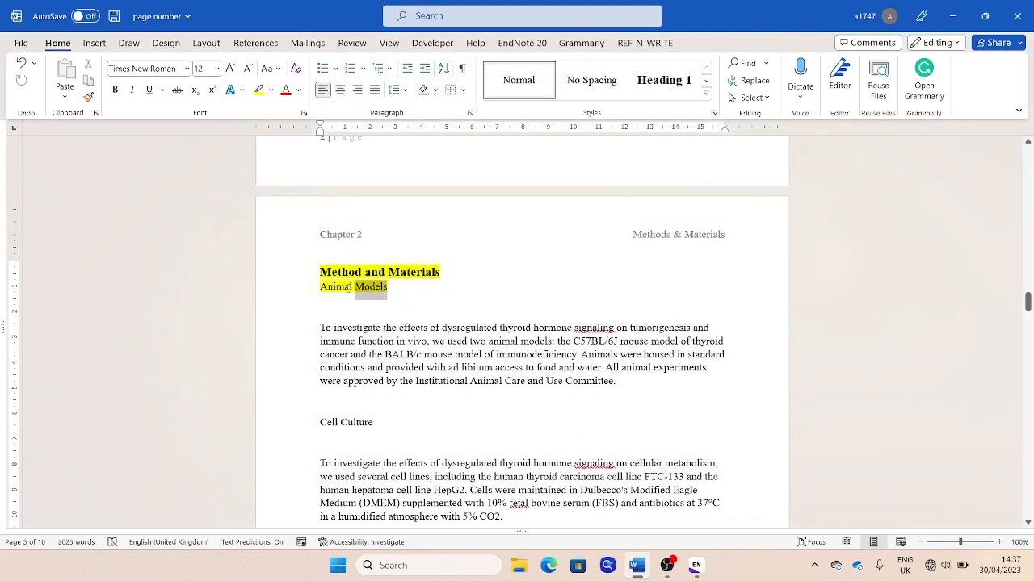
{"action": "left_click_drag", "start_coordinate": [350, 287], "coordinate": [320, 288]}
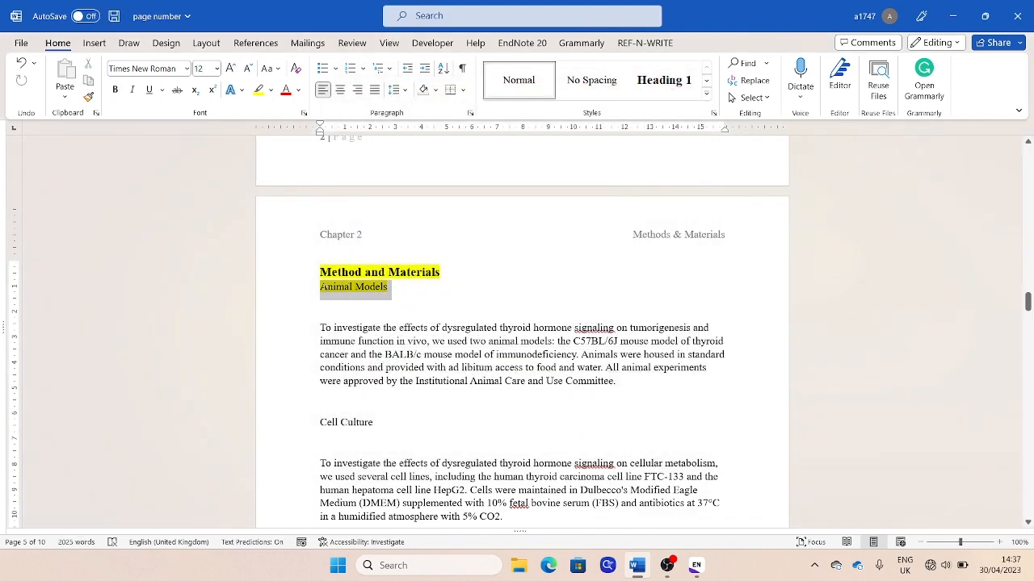
{"action": "left_click", "coordinate": [708, 94]}
{"action": "left_click", "coordinate": [727, 91]}
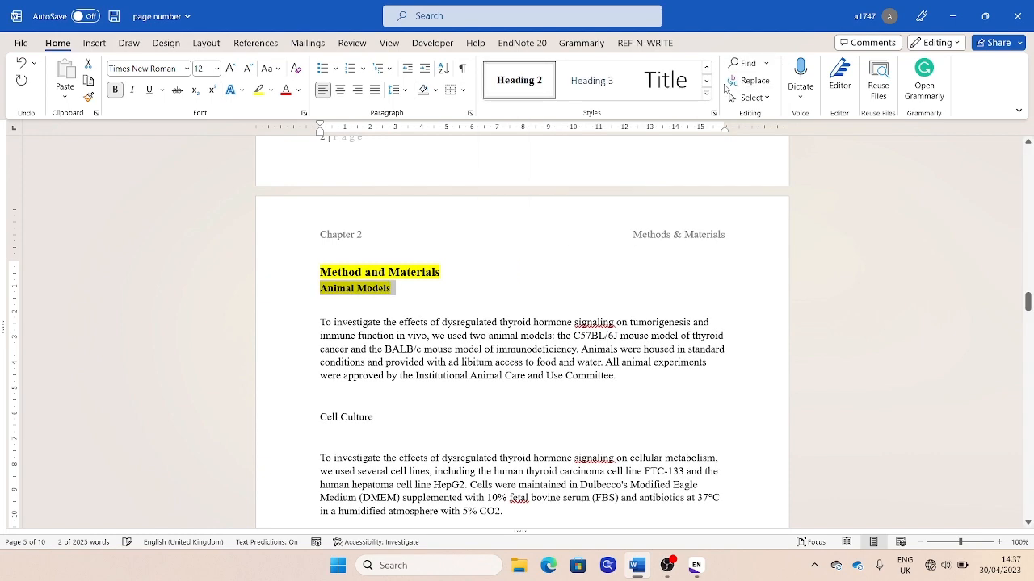
{"action": "left_click_drag", "start_coordinate": [377, 418], "coordinate": [320, 417]}
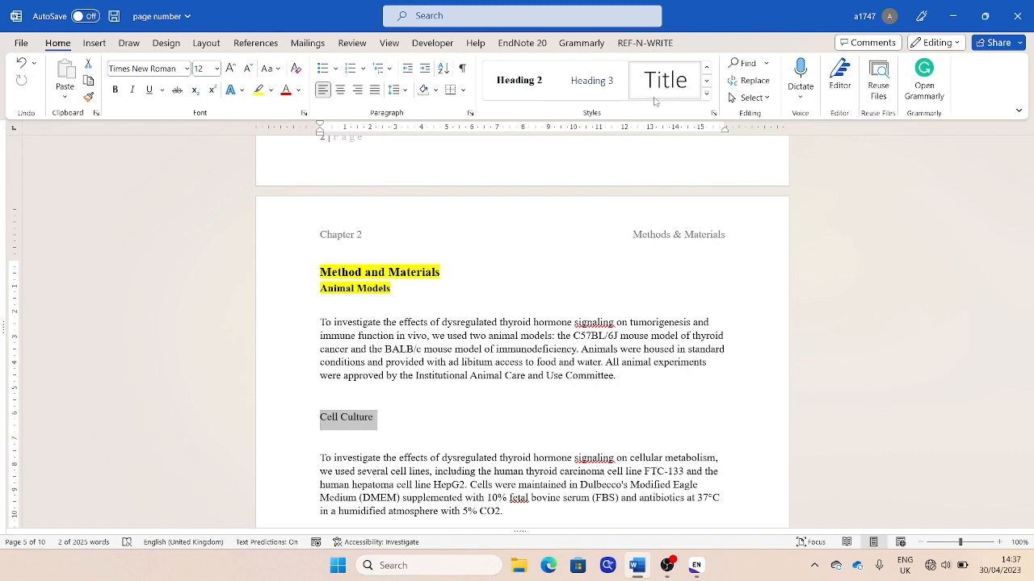
{"action": "left_click", "coordinate": [520, 80]}
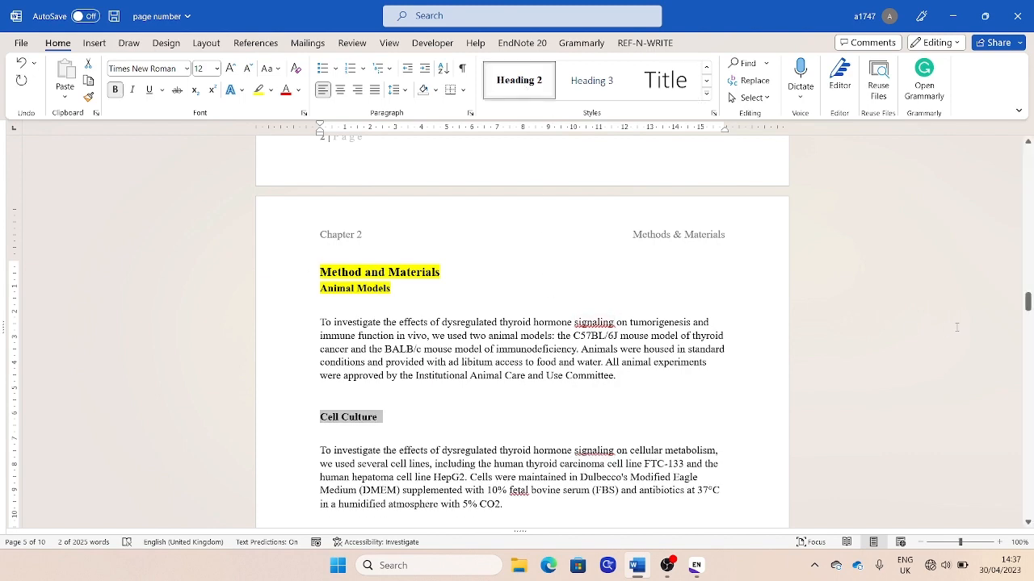
Apply the Heading 2 style to the "Pharmacological Inhibition of Thyroid Hormone Signaling", "Genetic Modulation of Thyroid Hormone Signaling" and "Metabolic Analysis" subheadings
{"action": "left_click_drag", "start_coordinate": [1029, 302], "coordinate": [1029, 319]}
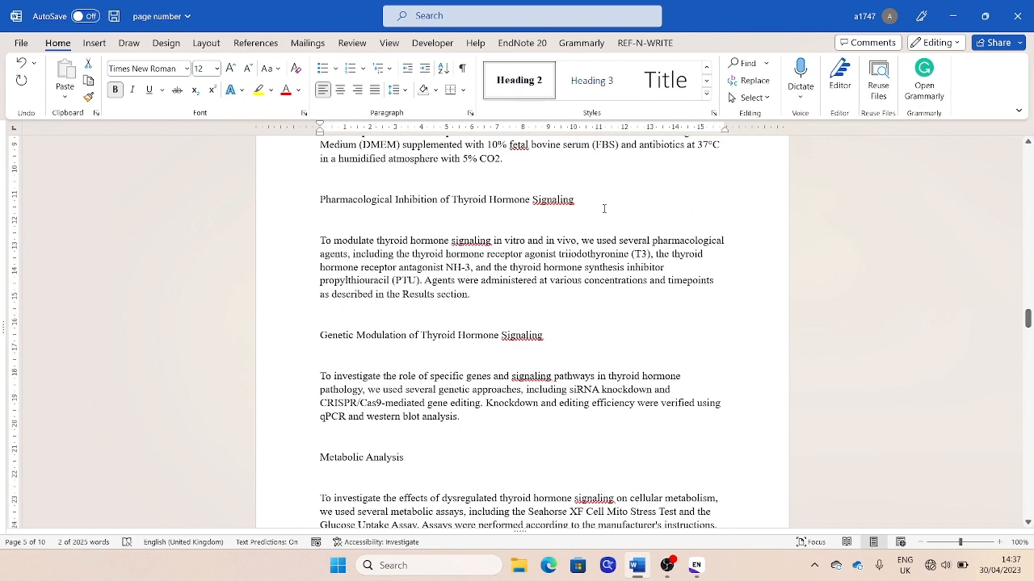
{"action": "left_click_drag", "start_coordinate": [604, 209], "coordinate": [320, 202]}
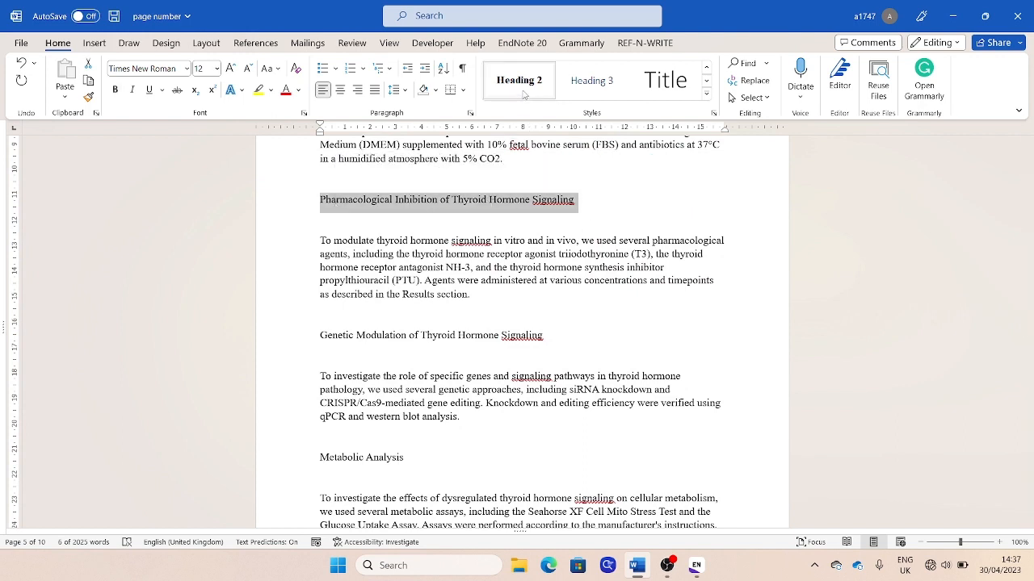
{"action": "left_click", "coordinate": [521, 85]}
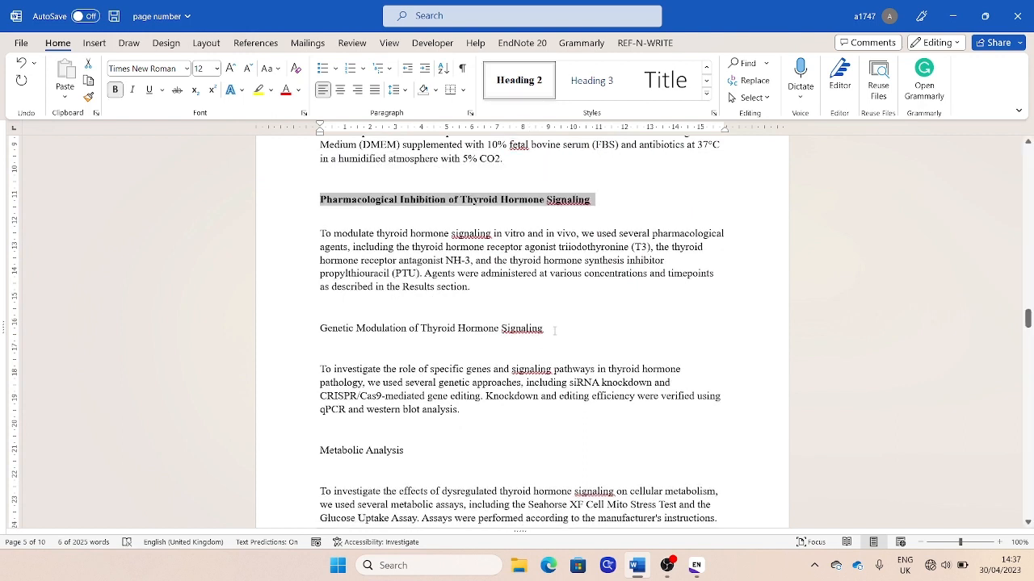
{"action": "left_click_drag", "start_coordinate": [555, 330], "coordinate": [319, 329]}
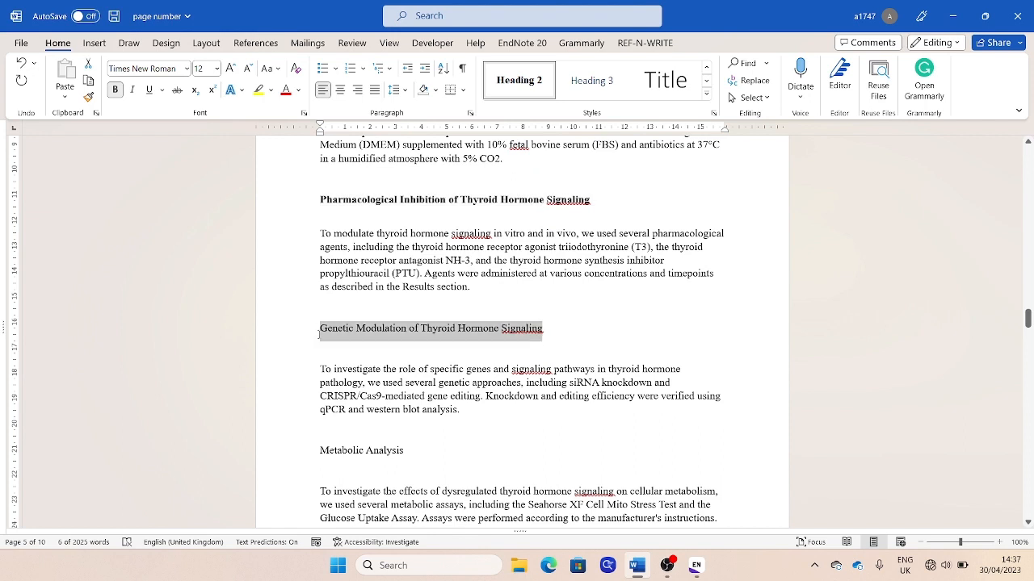
{"action": "left_click", "coordinate": [519, 82]}
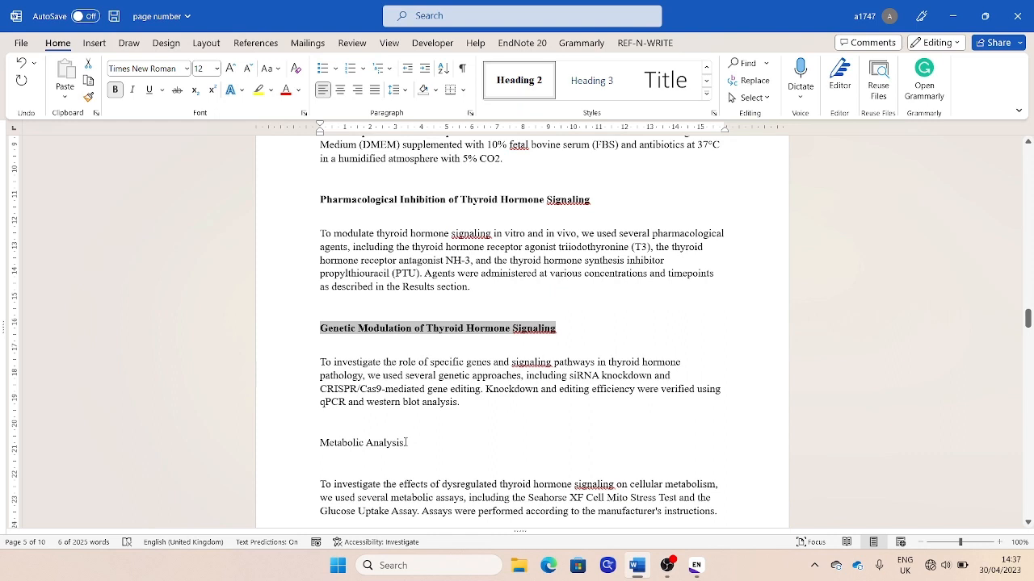
{"action": "left_click_drag", "start_coordinate": [405, 443], "coordinate": [309, 446]}
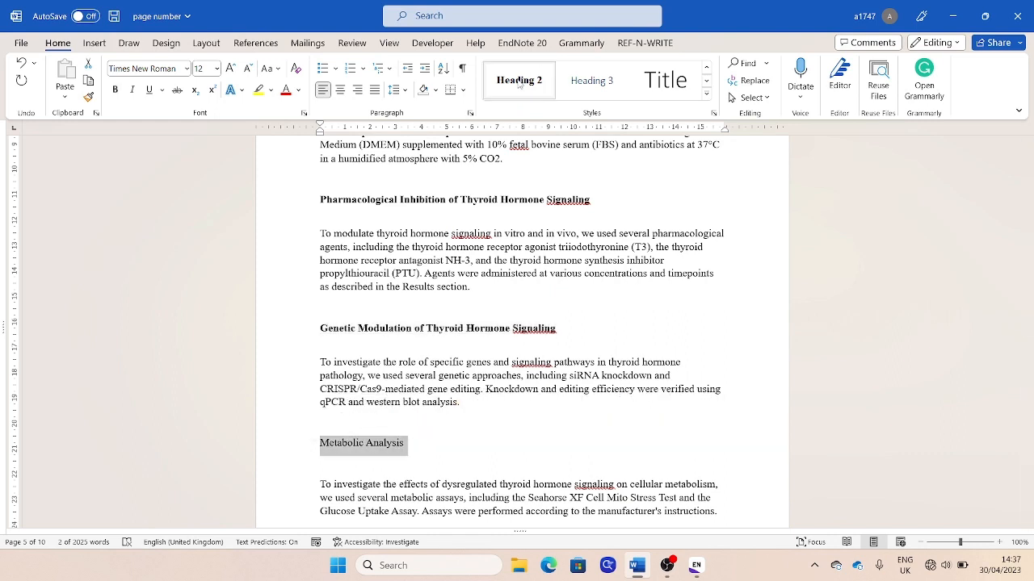
{"action": "left_click", "coordinate": [520, 82]}
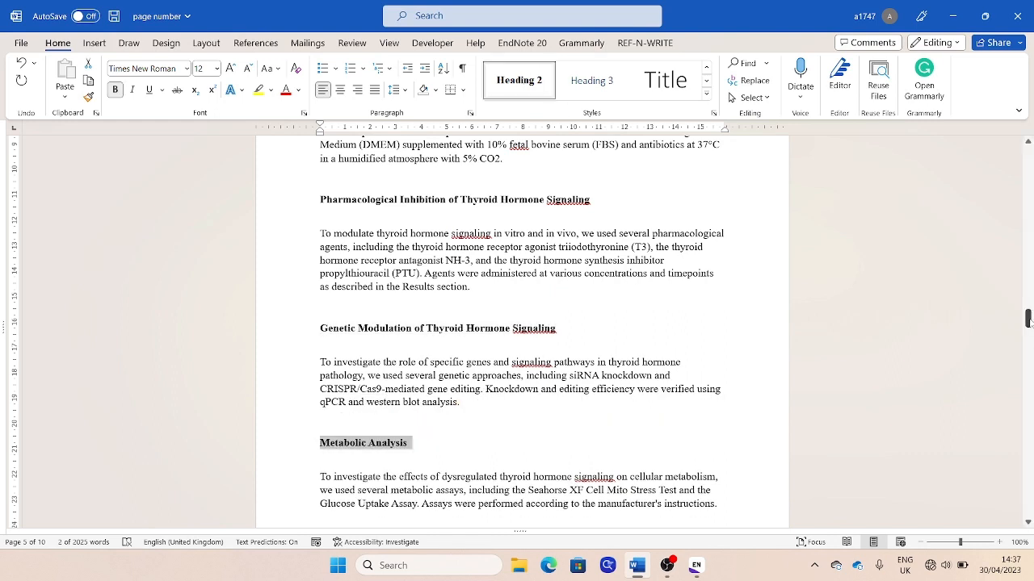
Apply the Heading 2 style to the "Tumor Growth Assays" and "Immune Cell Analysis" subheadings in Chapter 2
{"action": "left_click_drag", "start_coordinate": [1028, 319], "coordinate": [1028, 339]}
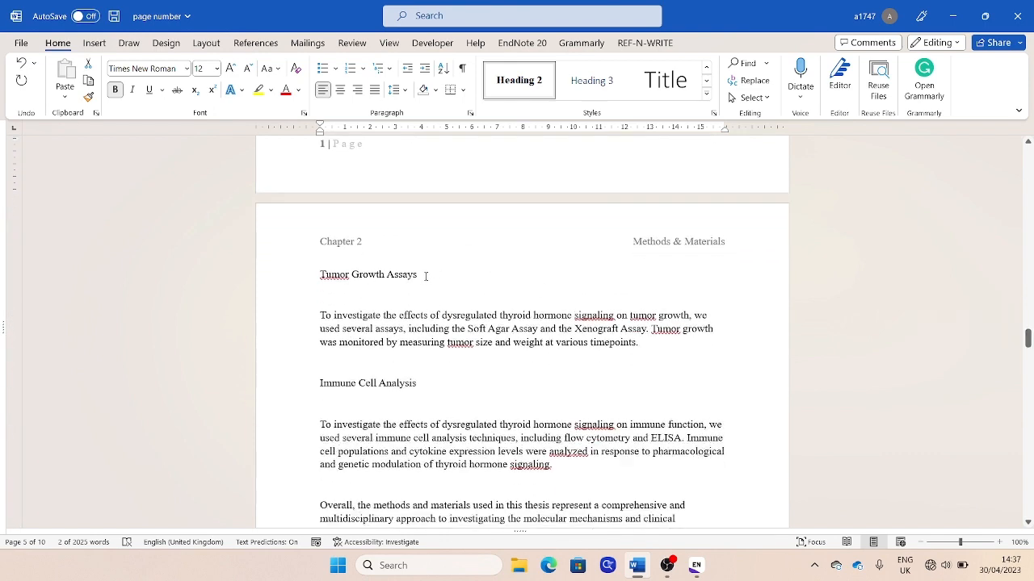
{"action": "left_click_drag", "start_coordinate": [426, 276], "coordinate": [320, 277]}
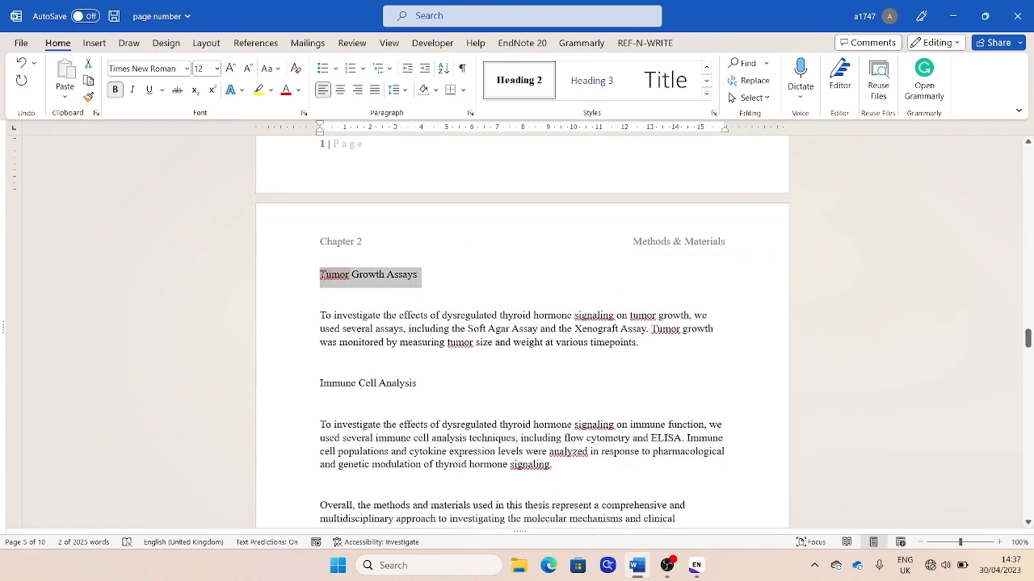
{"action": "left_click", "coordinate": [503, 84]}
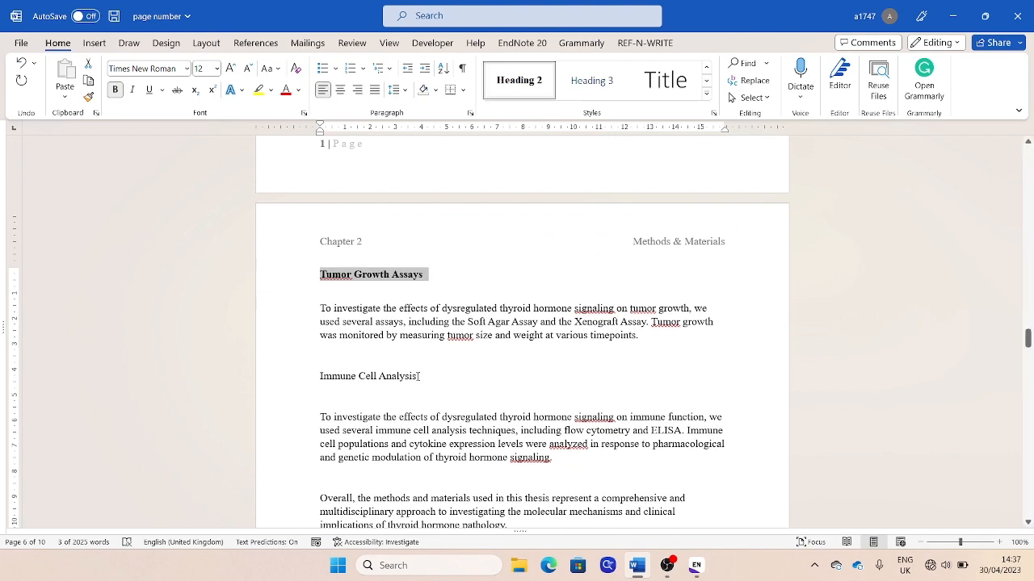
{"action": "left_click_drag", "start_coordinate": [420, 376], "coordinate": [320, 376]}
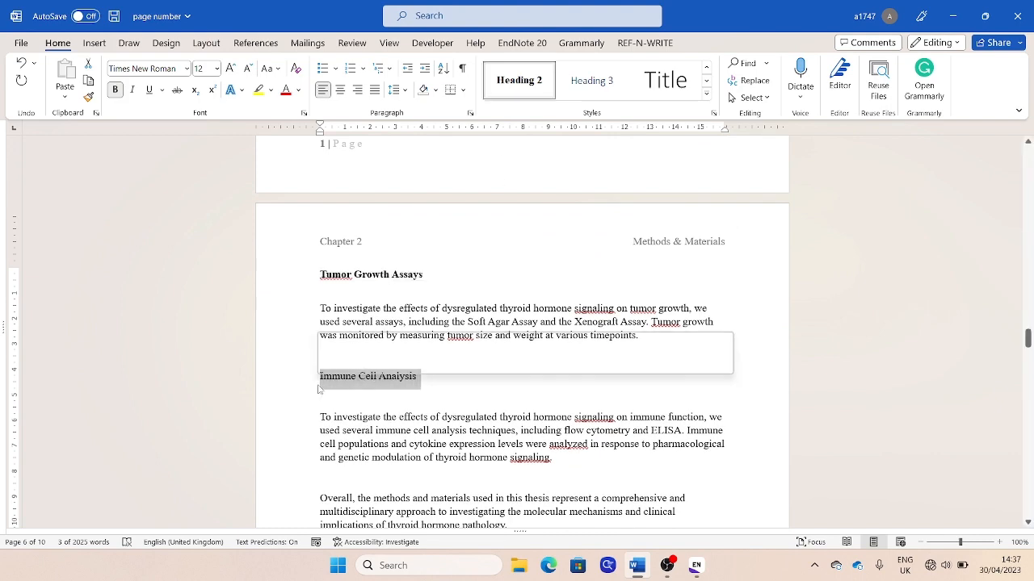
{"action": "left_click", "coordinate": [494, 95]}
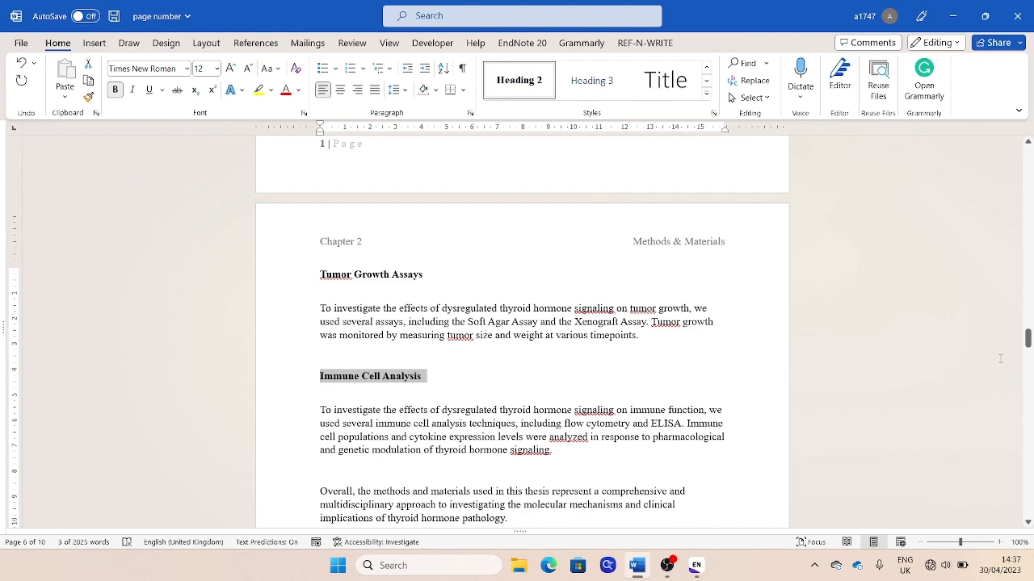
Apply the Heading 1 style to the highlighted "Results" heading in Chapter 3
{"action": "left_click_drag", "start_coordinate": [1027, 338], "coordinate": [1027, 371]}
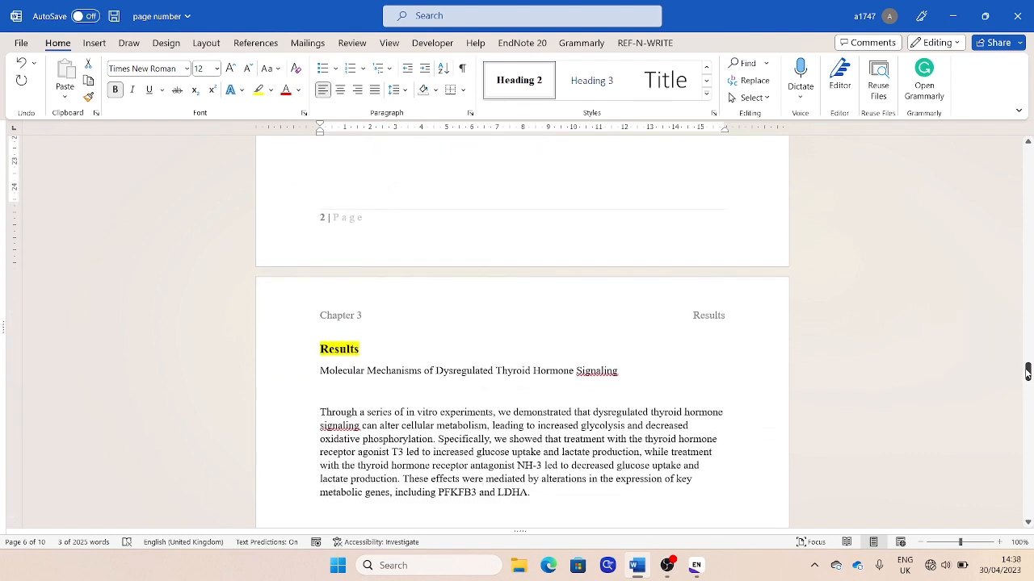
{"action": "left_click", "coordinate": [365, 349]}
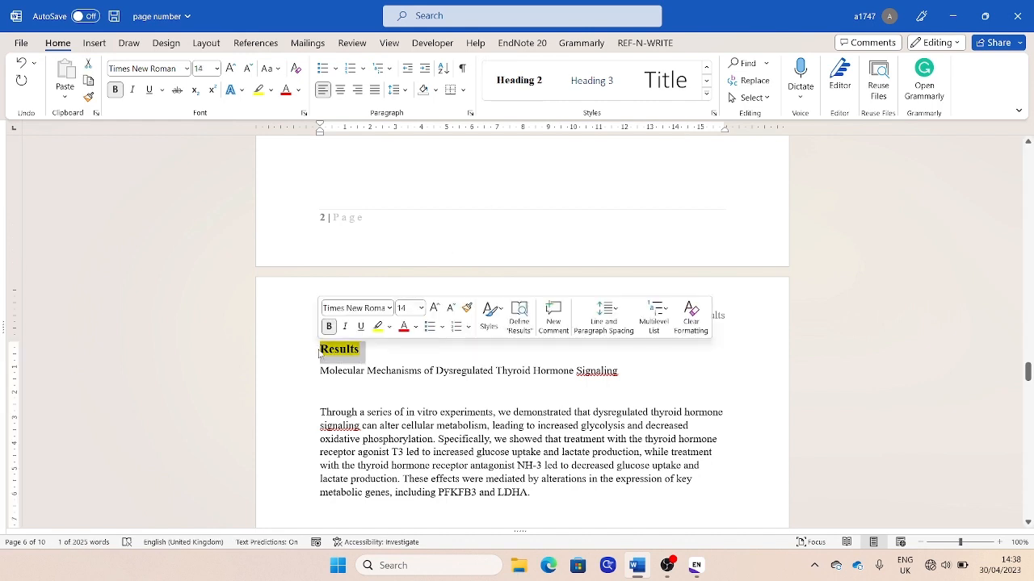
{"action": "left_click", "coordinate": [706, 95]}
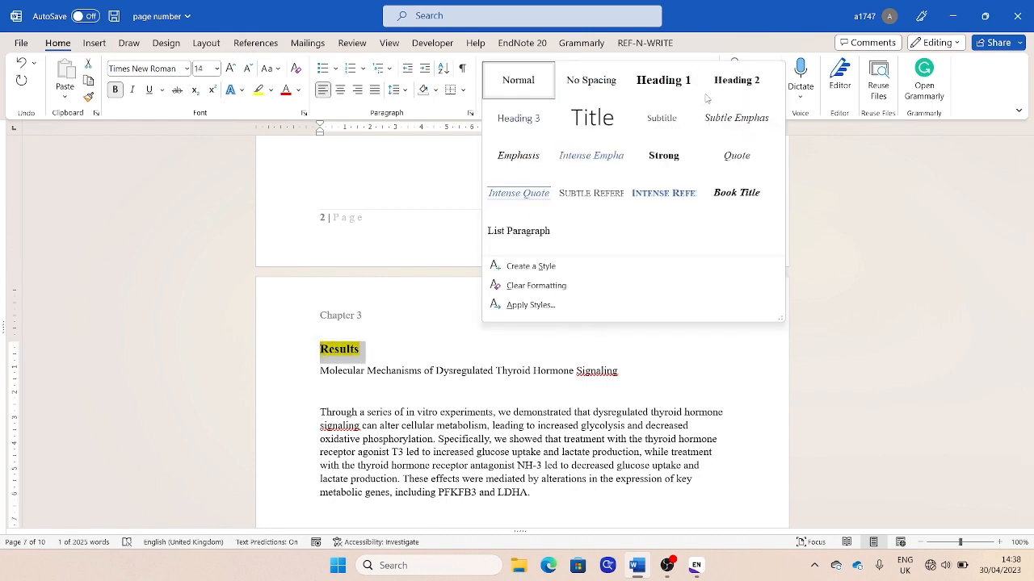
{"action": "left_click", "coordinate": [670, 84]}
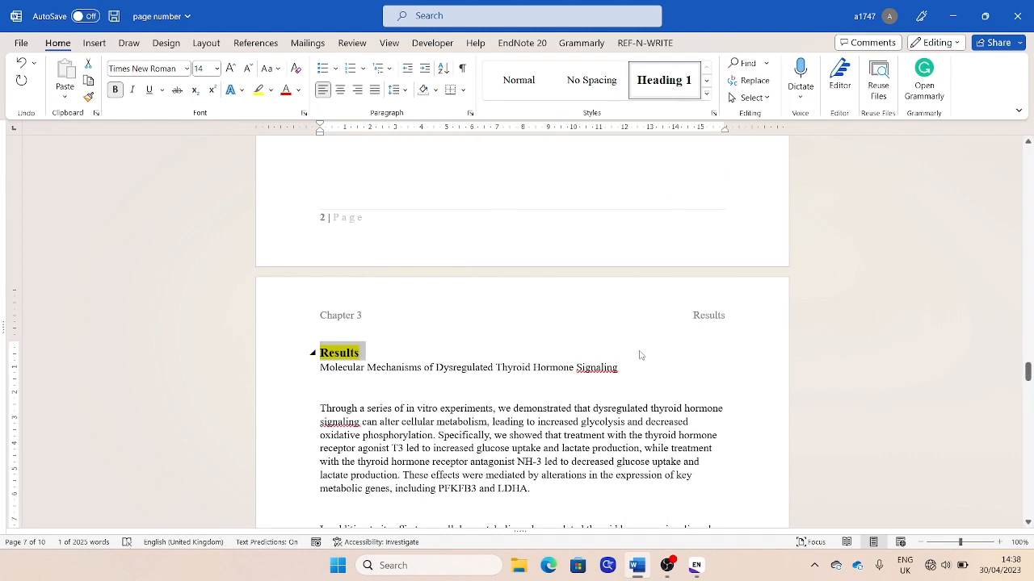
Apply the Heading 2 style to the "Molecular Mechanisms of Dysregulated Thyroid Hormone Signaling" subheading in Chapter 3
{"action": "left_click_drag", "start_coordinate": [628, 368], "coordinate": [360, 378]}
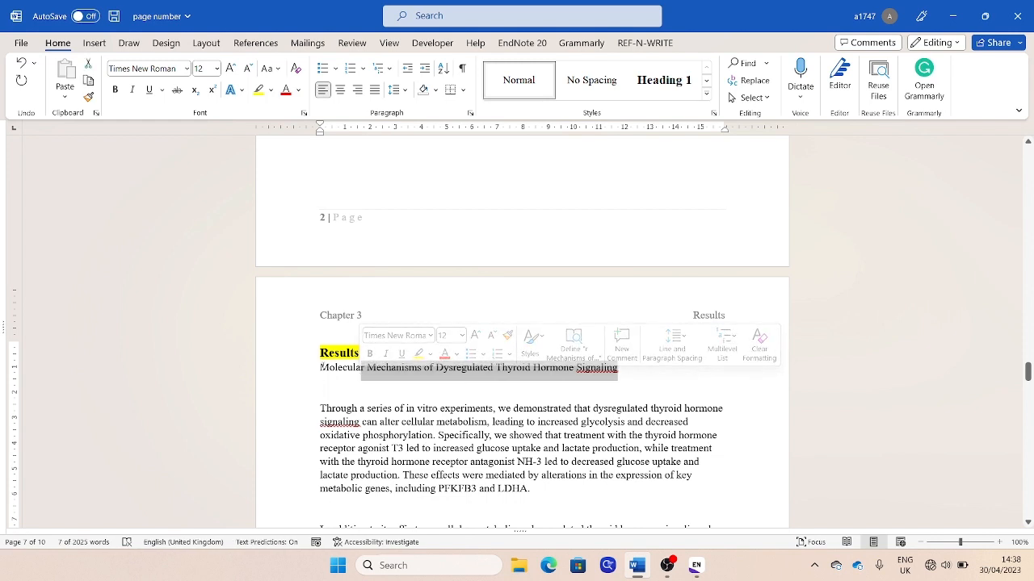
{"action": "left_click_drag", "start_coordinate": [321, 370], "coordinate": [621, 369]}
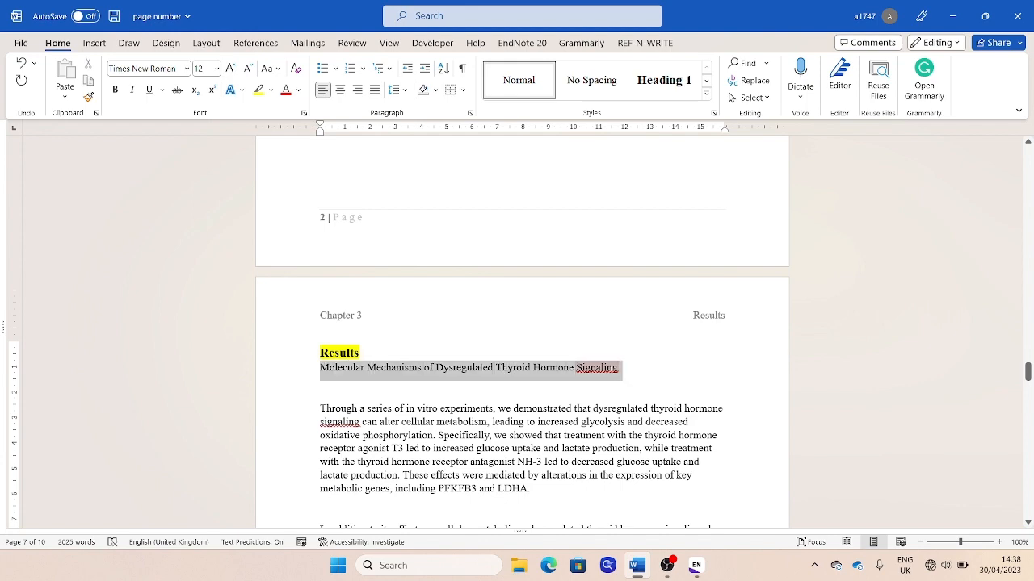
{"action": "left_click", "coordinate": [708, 96]}
{"action": "left_click", "coordinate": [734, 81]}
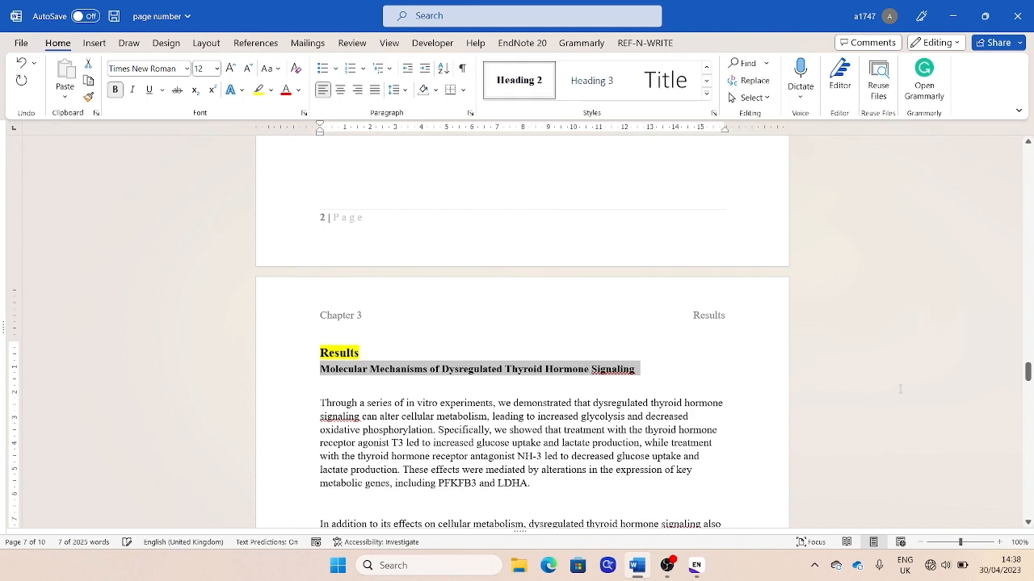
Apply the Heading 2 style to the "Clinical Implications of Dysregulated Thyroid Hormone Signaling" subheading in Chapter 3
{"action": "left_click_drag", "start_coordinate": [1028, 373], "coordinate": [1029, 387]}
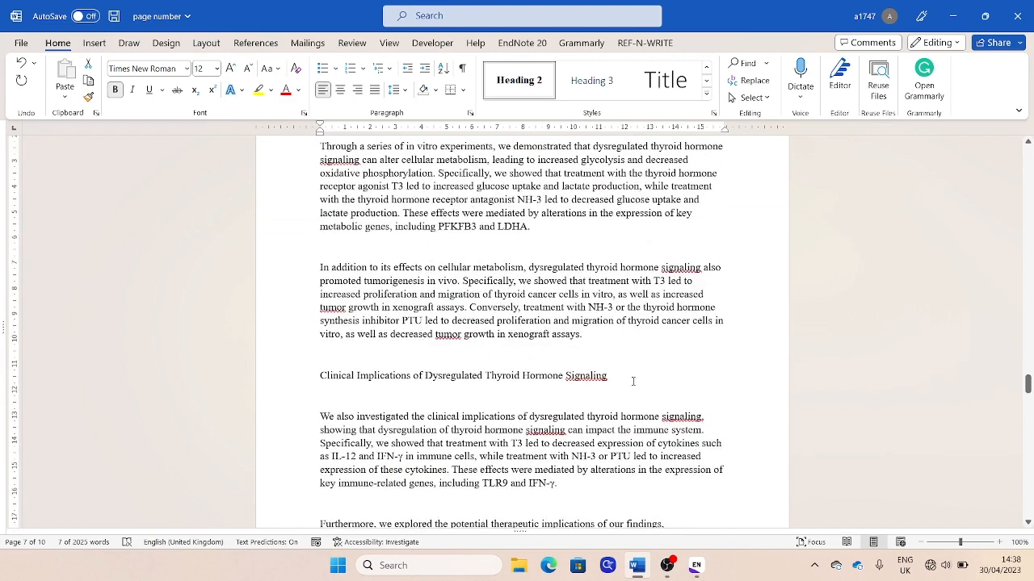
{"action": "left_click_drag", "start_coordinate": [622, 382], "coordinate": [308, 364]}
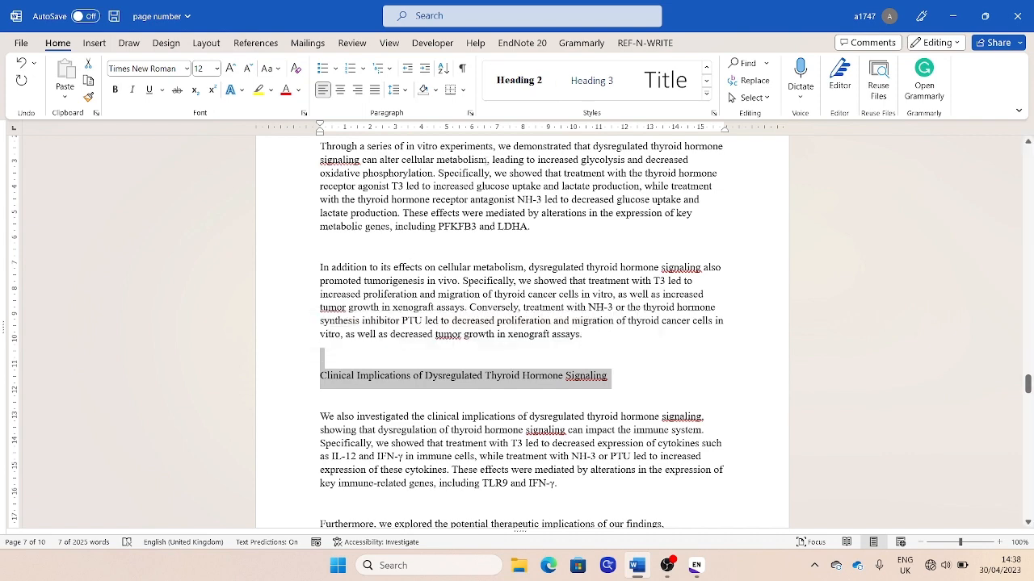
{"action": "left_click", "coordinate": [527, 82]}
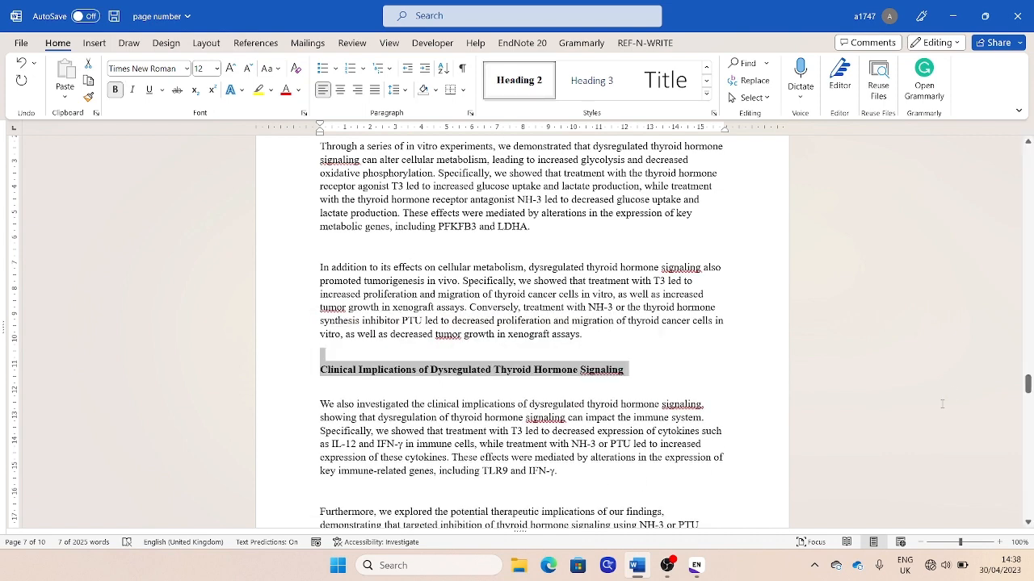
Apply the Heading 1 style to the highlighted "Discussion" heading in Chapter 4
{"action": "left_click_drag", "start_coordinate": [1028, 384], "coordinate": [1021, 412]}
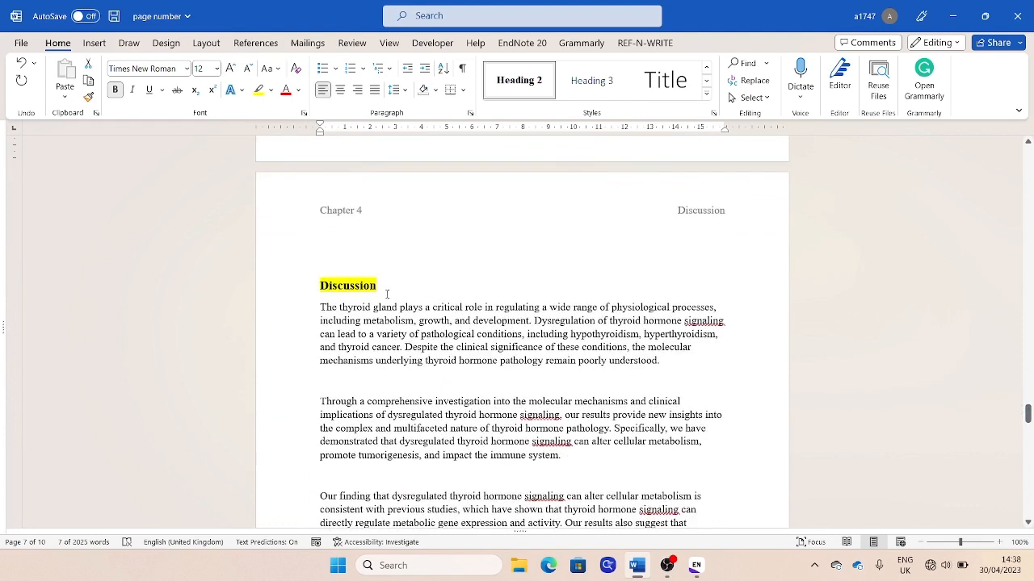
{"action": "left_click_drag", "start_coordinate": [384, 286], "coordinate": [315, 285]}
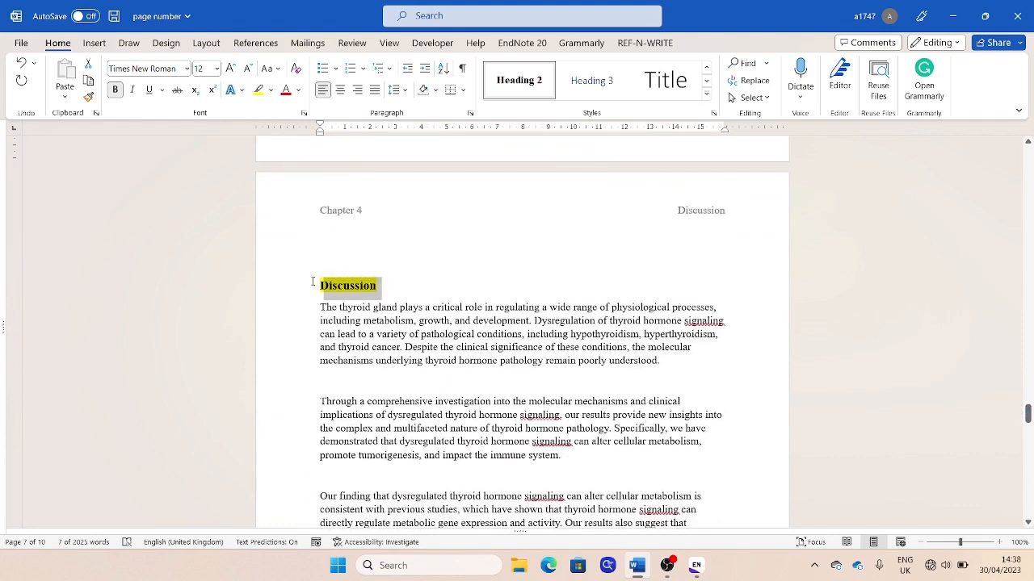
{"action": "right_click", "coordinate": [315, 285]}
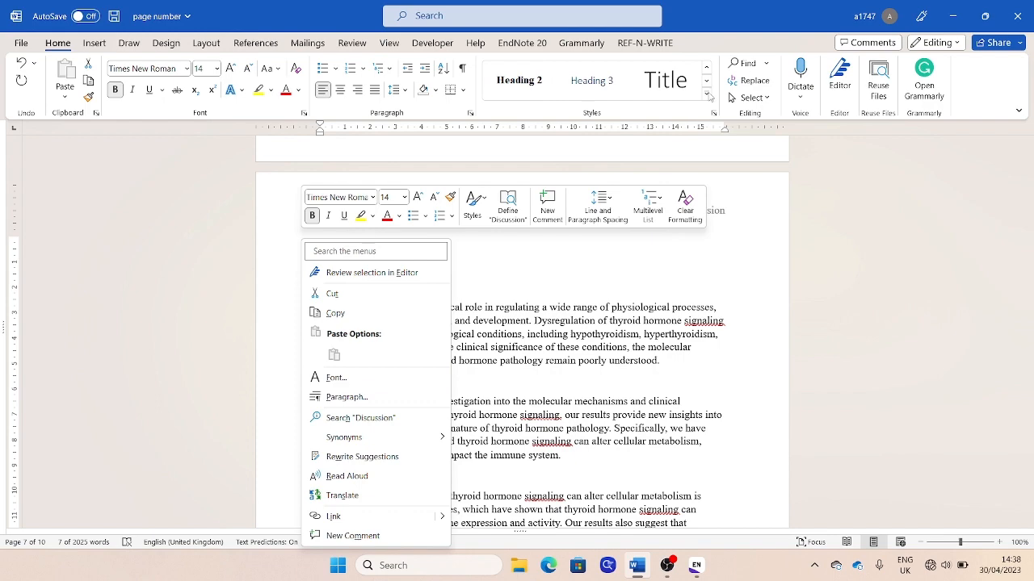
{"action": "left_click", "coordinate": [708, 93]}
{"action": "left_click", "coordinate": [662, 82]}
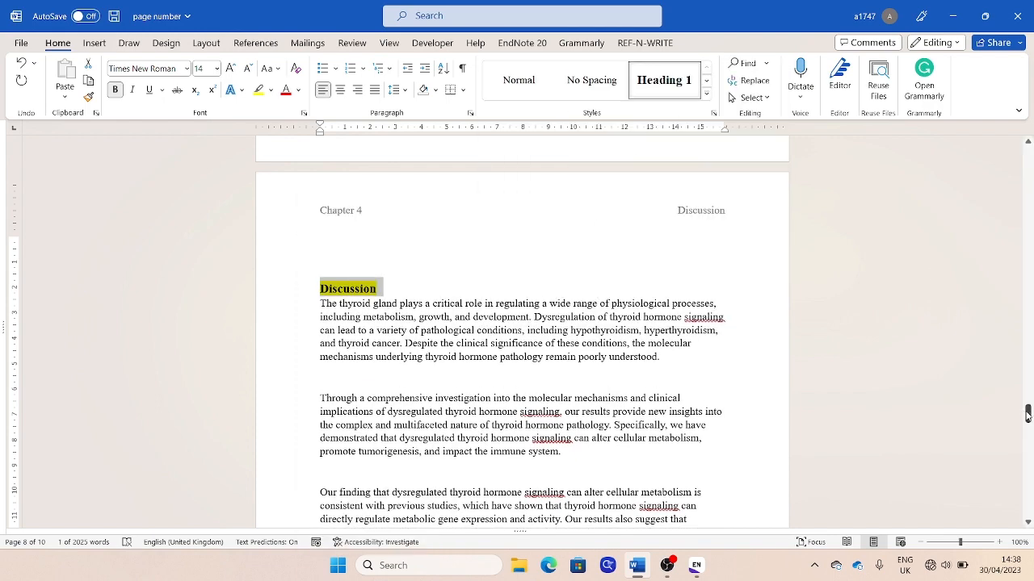
Apply the Heading 1 style to the highlighted "References" heading in Chapter 5
{"action": "left_click_drag", "start_coordinate": [1029, 413], "coordinate": [1029, 483]}
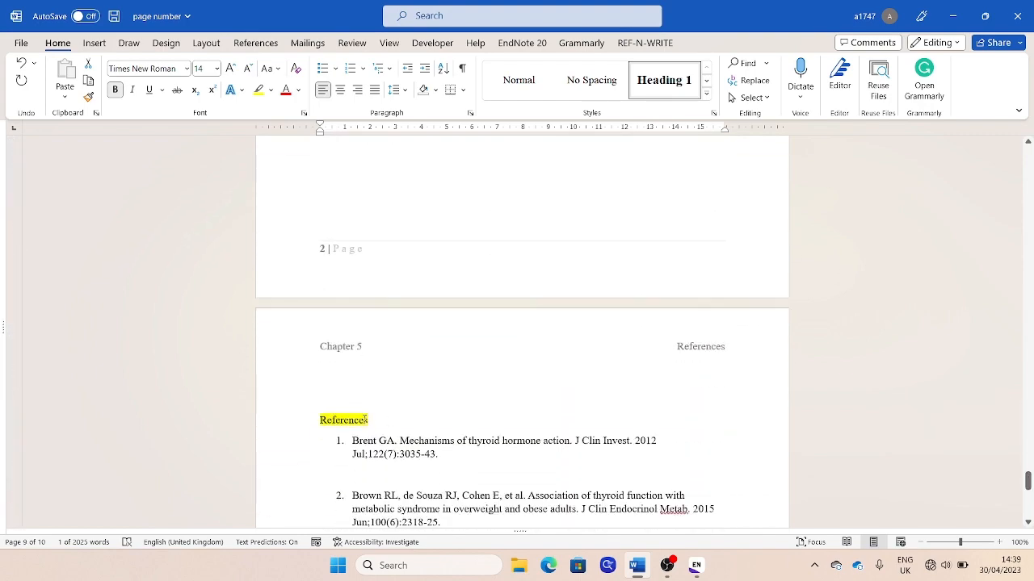
{"action": "left_click", "coordinate": [323, 407]}
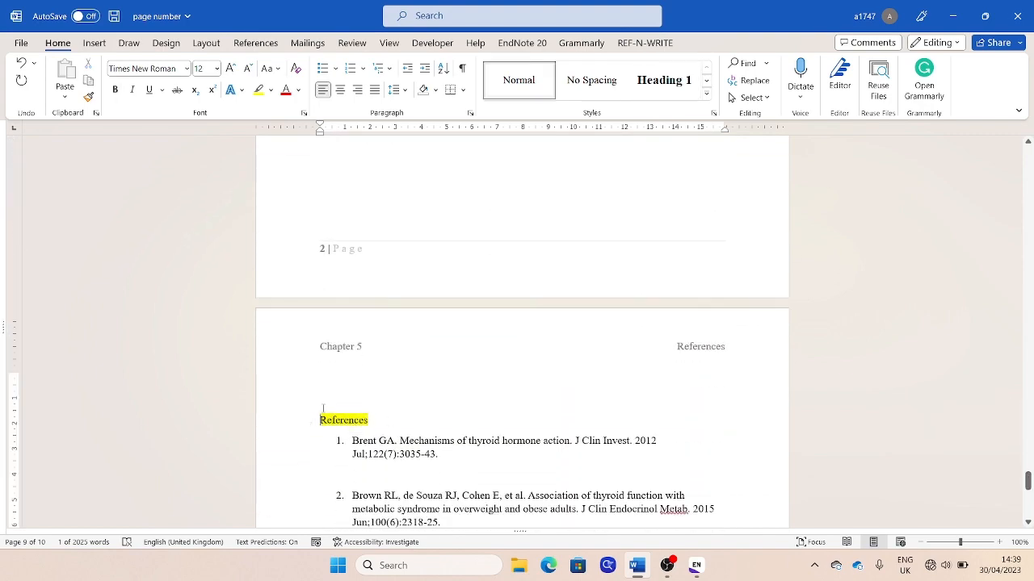
{"action": "left_click", "coordinate": [667, 84]}
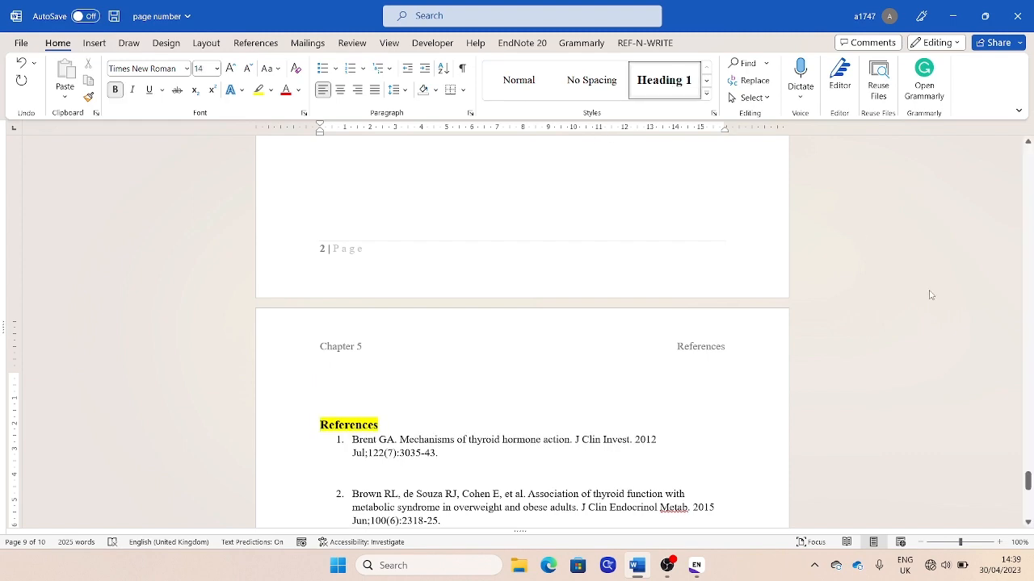
Place the insertion point on the blank line above the "Abstract" heading
{"action": "left_click_drag", "start_coordinate": [1029, 481], "coordinate": [956, 181]}
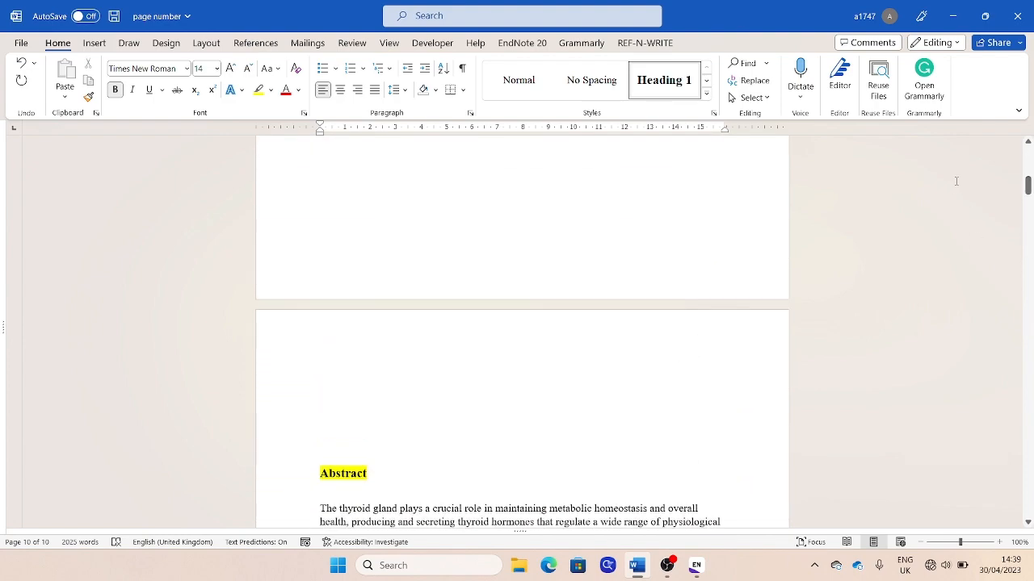
{"action": "left_click", "coordinate": [327, 417]}
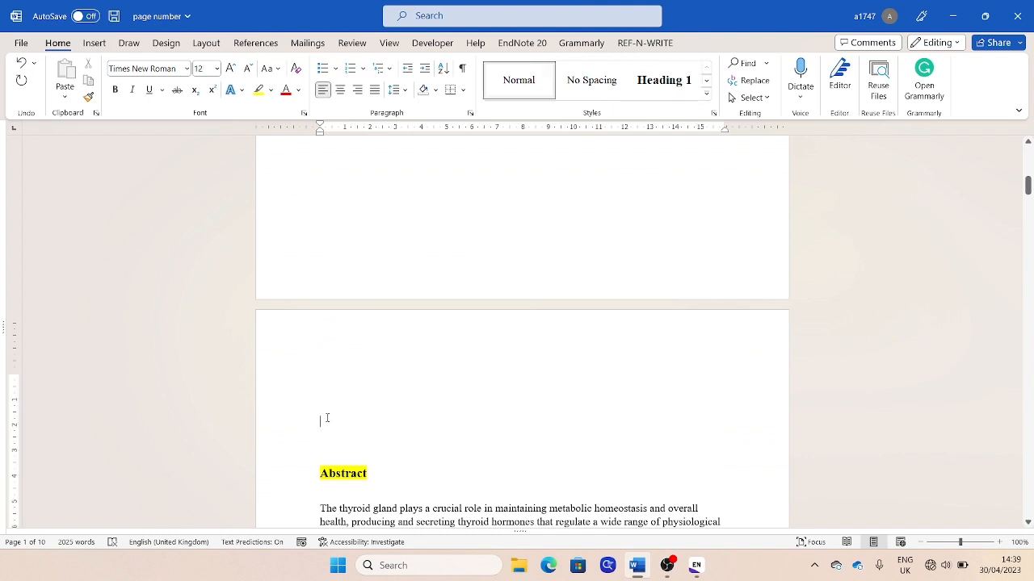
{"action": "key", "text": "Return"}
{"action": "key", "text": "Return"}
{"action": "key", "text": "Return"}
{"action": "key", "text": "Return"}
{"action": "key", "text": "BackSpace"}
{"action": "key", "text": "BackSpace"}
{"action": "key", "text": "BackSpace"}
{"action": "key", "text": "BackSpace"}
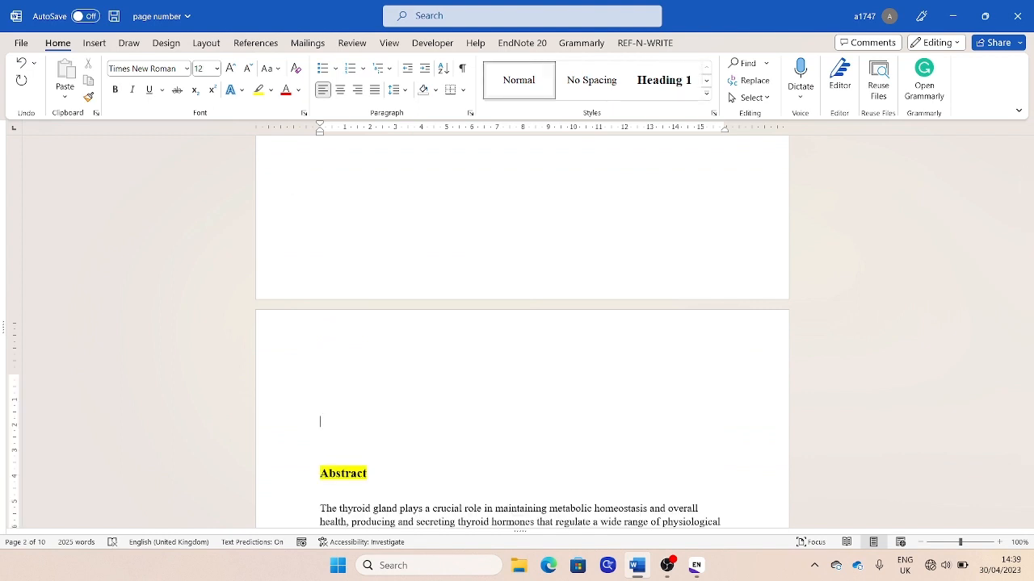
Insert the built-in Automatic Table 1 table of contents above the "Abstract" heading
{"action": "left_click", "coordinate": [257, 43]}
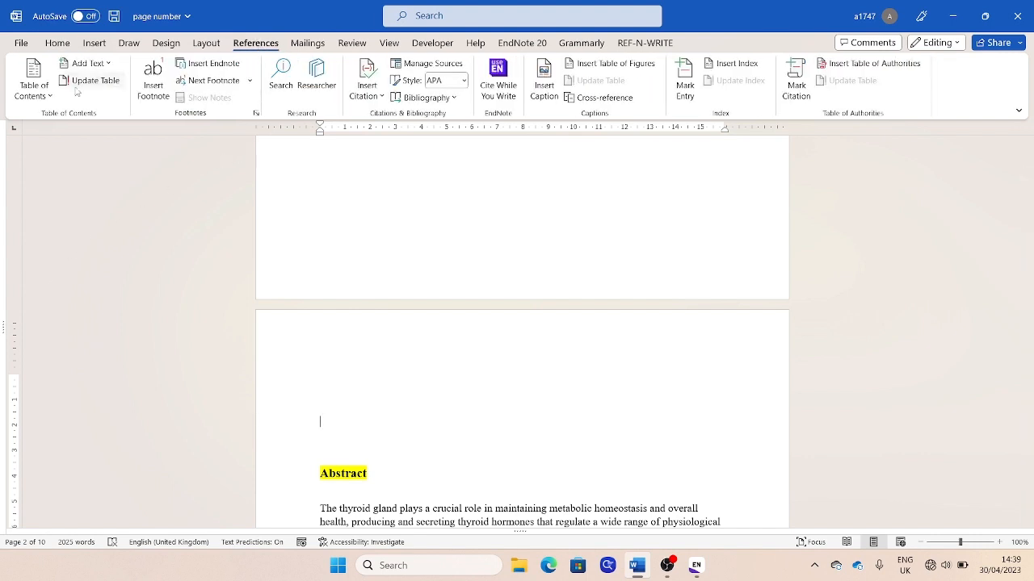
{"action": "left_click", "coordinate": [49, 98]}
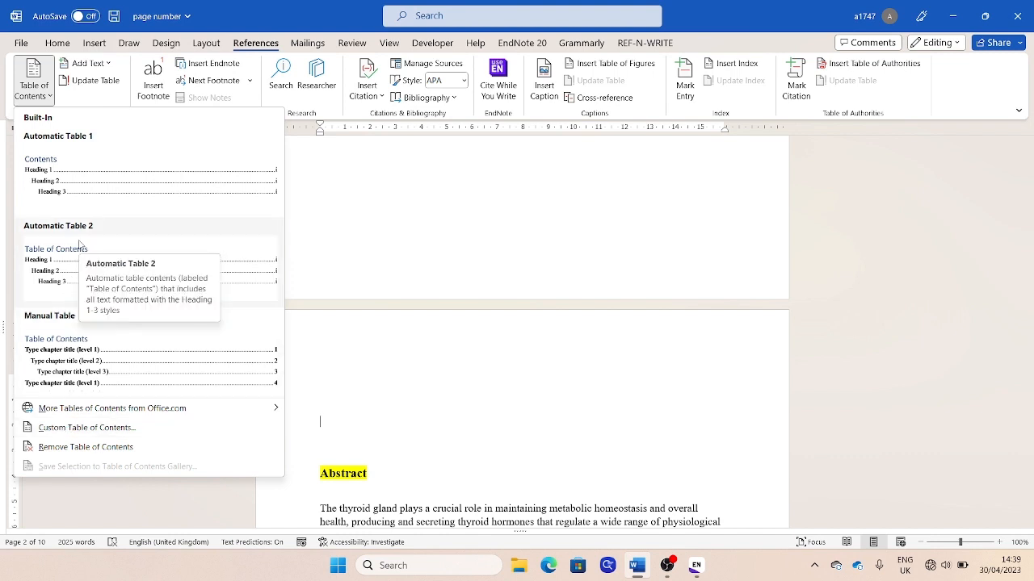
{"action": "left_click", "coordinate": [117, 200]}
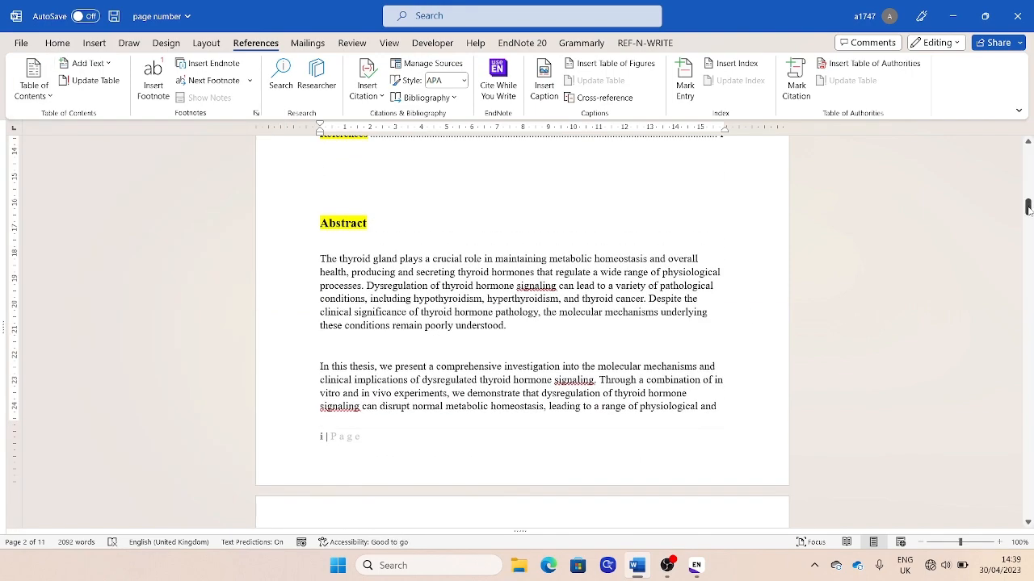
Add blank lines between the table of contents and the "Abstract" heading to move the Abstract onto the following page
{"action": "mouse_move", "coordinate": [1027, 208]}
{"action": "left_mouse_down"}
{"action": "mouse_move", "coordinate": [1026, 194]}
{"action": "mouse_move", "coordinate": [1026, 206]}
{"action": "left_mouse_up"}
{"action": "key", "text": "Return"}
{"action": "key", "text": "Return"}
{"action": "key", "text": "Return"}
{"action": "key", "text": "Return"}
{"action": "key", "text": "Return"}
{"action": "key", "text": "Return"}
{"action": "key", "text": "Return"}
{"action": "key", "text": "Return"}
{"action": "key", "text": "Return"}
{"action": "key", "text": "Return"}
{"action": "key", "text": "Return"}
{"action": "key", "text": "Return"}
{"action": "key", "text": "Return"}
{"action": "key", "text": "Return"}
{"action": "key", "text": "Return"}
{"action": "key", "text": "Return"}
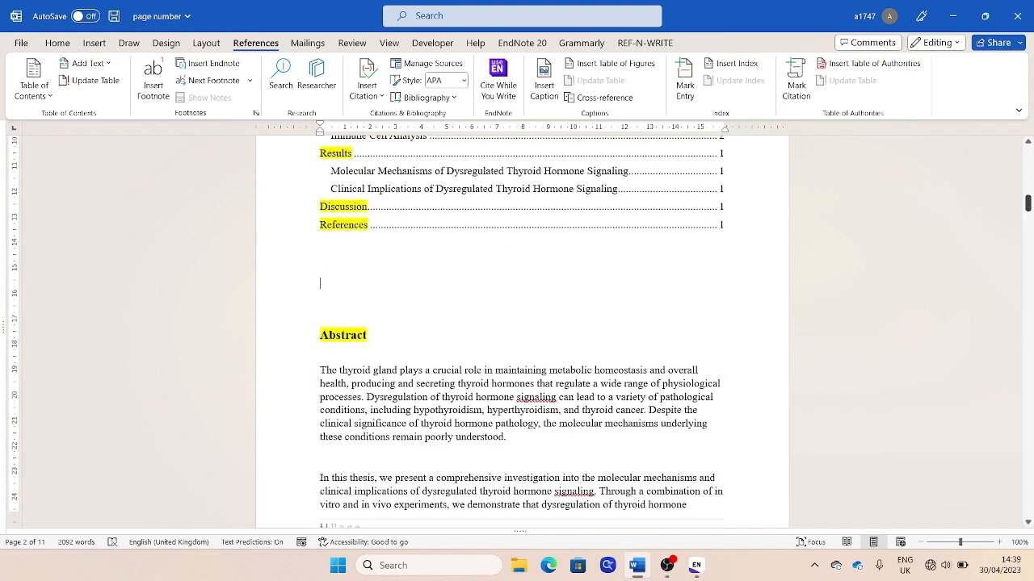
{"action": "key", "text": "Return"}
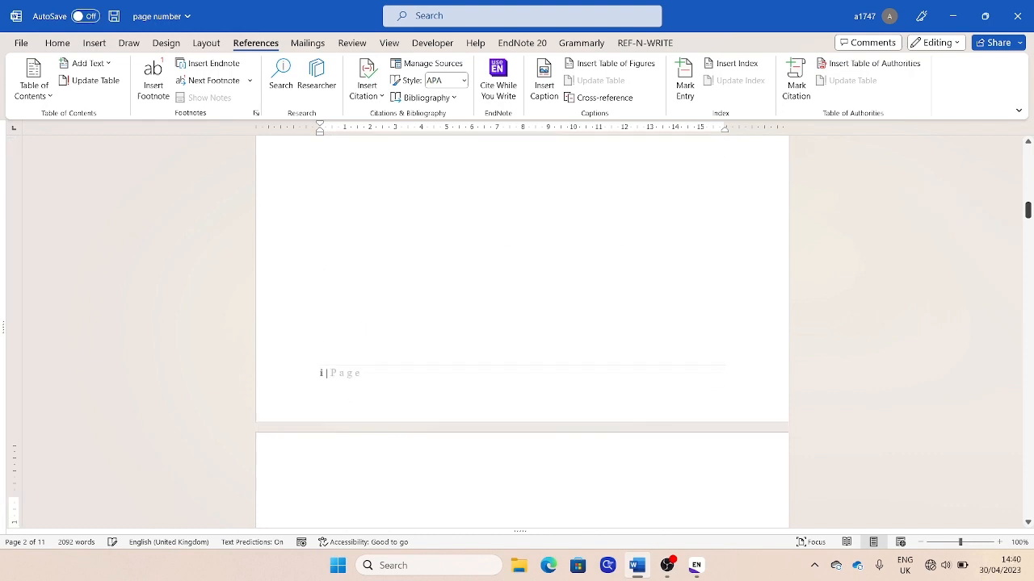
{"action": "key", "text": "BackSpace"}
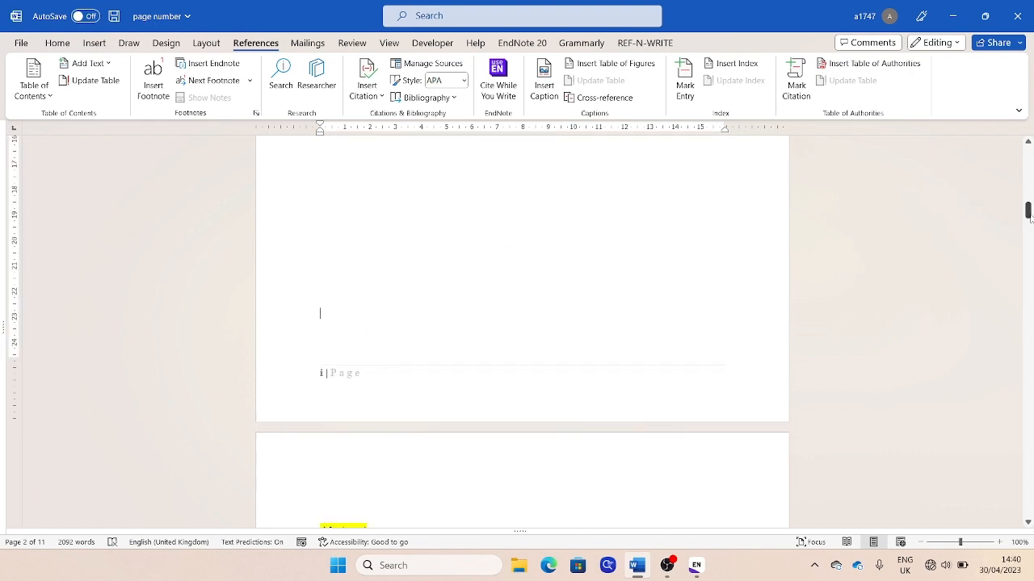
Return to the table of contents and review its entries and page numbers
{"action": "left_click_drag", "start_coordinate": [1028, 210], "coordinate": [1022, 190]}
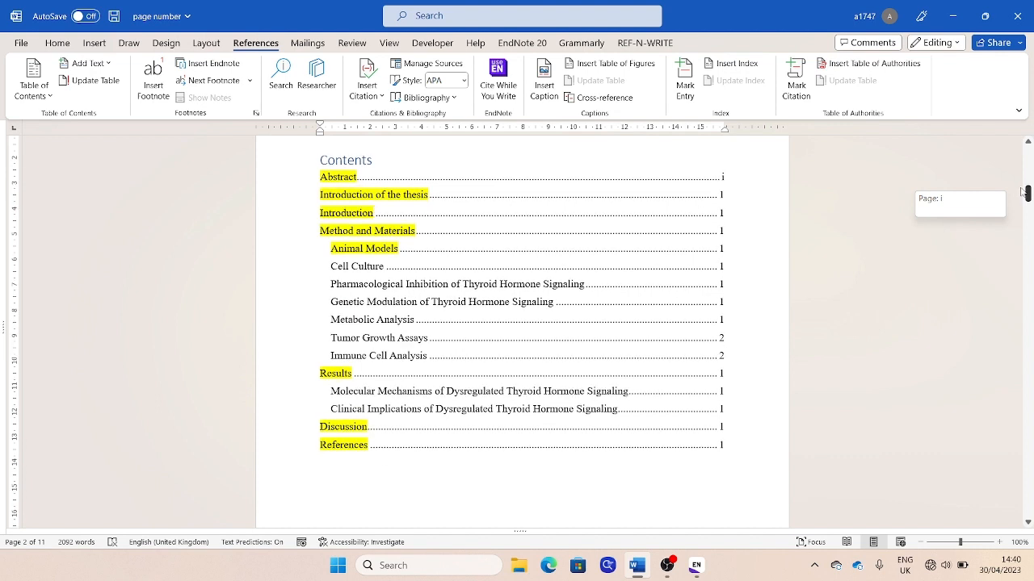
{"action": "left_click_drag", "start_coordinate": [1023, 192], "coordinate": [1028, 194]}
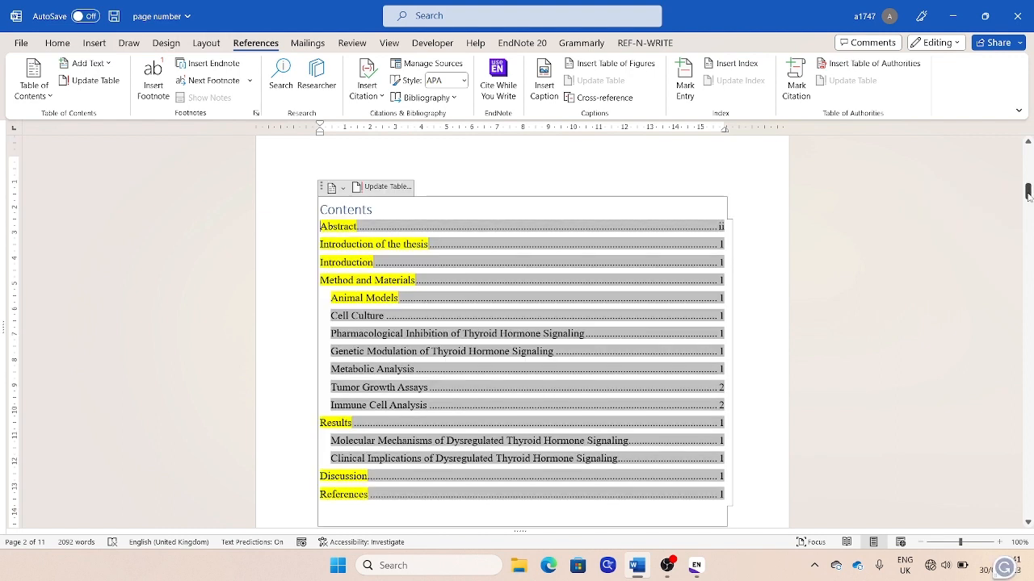